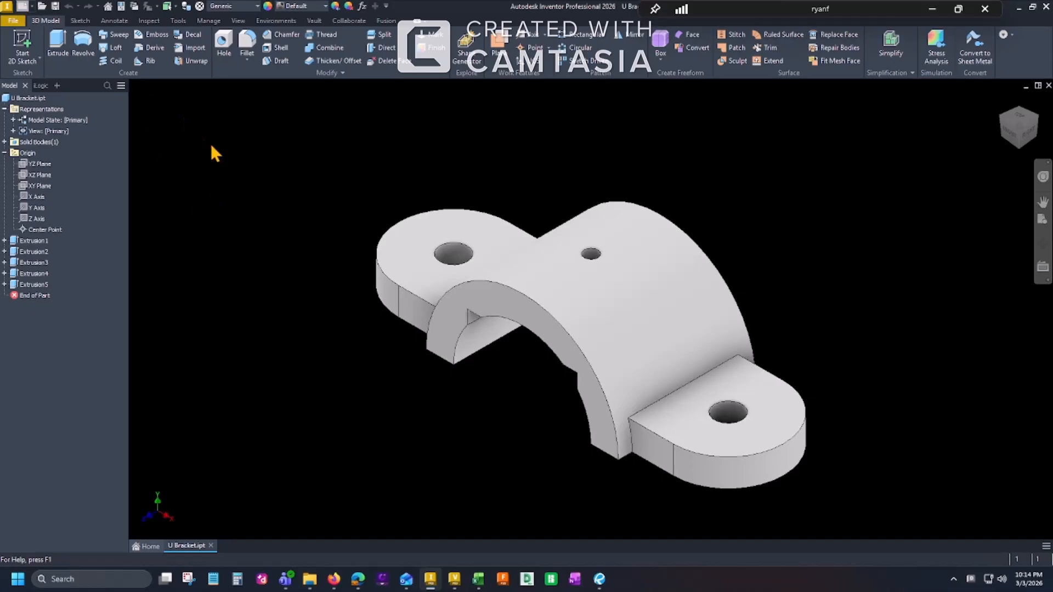
# - Create a new drawing from the Standard.idw template
pyautogui.hotkey('ctrl', 'n')
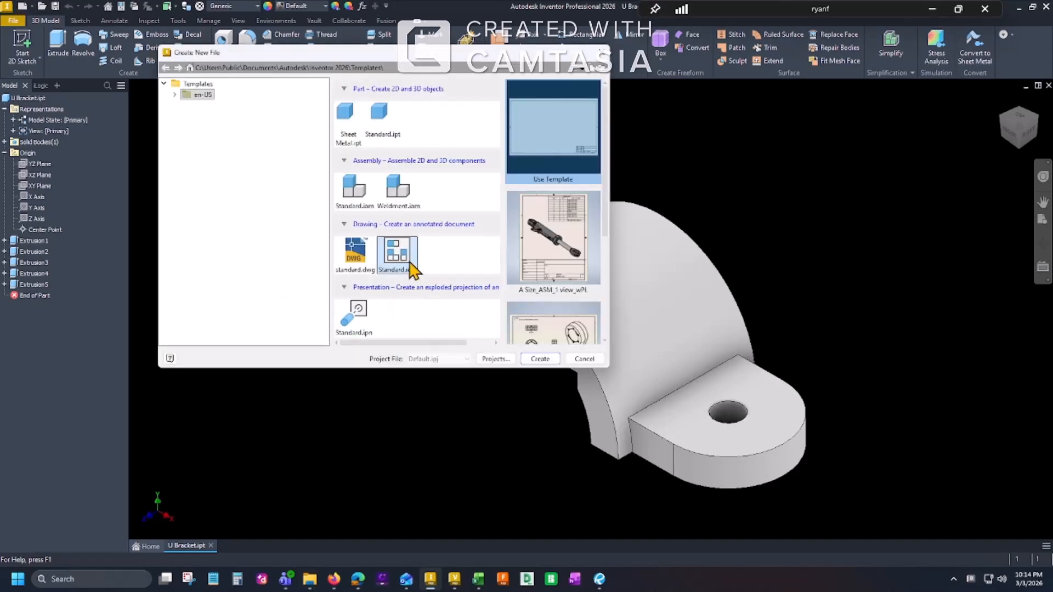
pyautogui.click(382, 266)
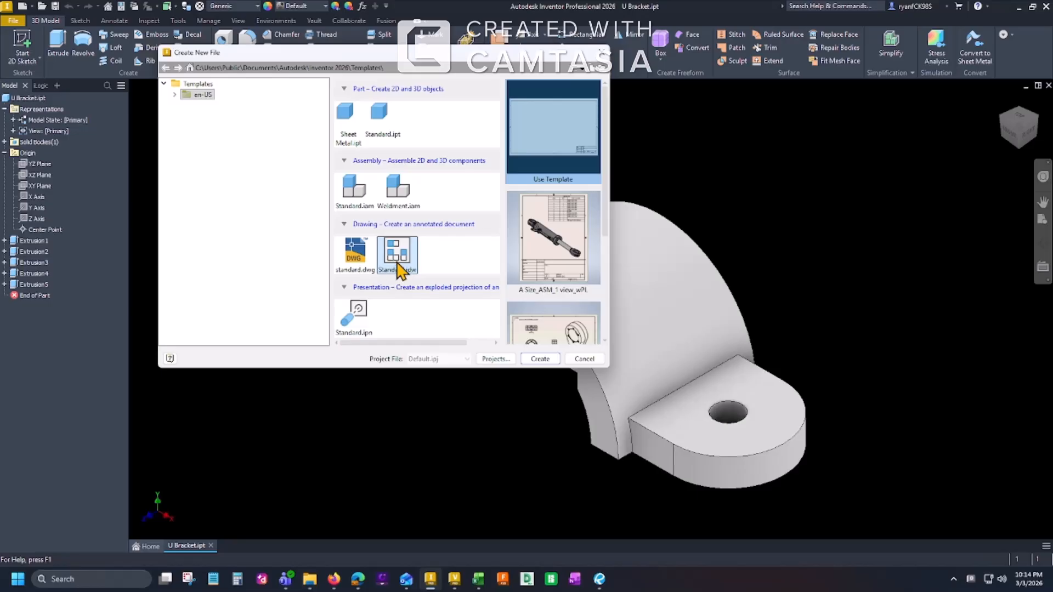
pyautogui.click(540, 359)
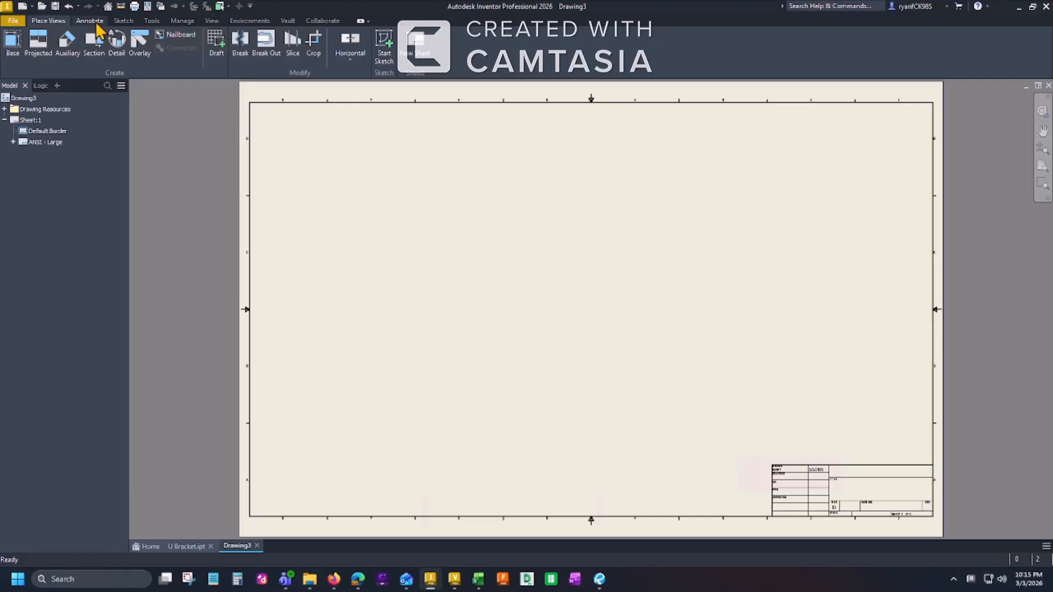
# - Place a 1:1 front base view of U Bracket.ipt with hidden lines in the lower-left area of the sheet
pyautogui.click(12, 44)
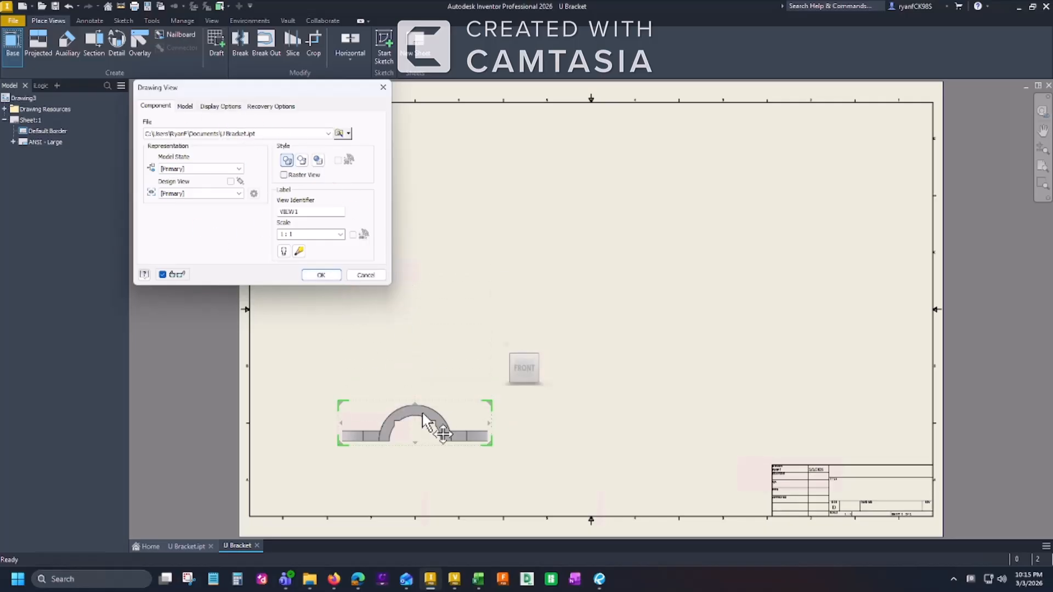
pyautogui.moveTo(423, 415)
pyautogui.mouseDown()
pyautogui.moveTo(436, 378)
pyautogui.moveTo(426, 369)
pyautogui.mouseUp()
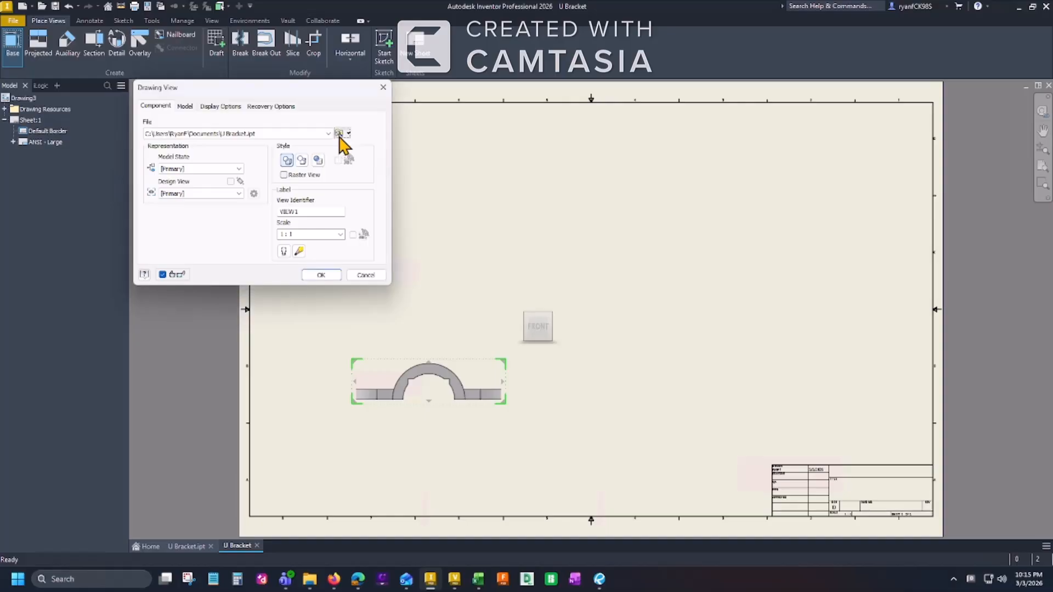
pyautogui.click(339, 133)
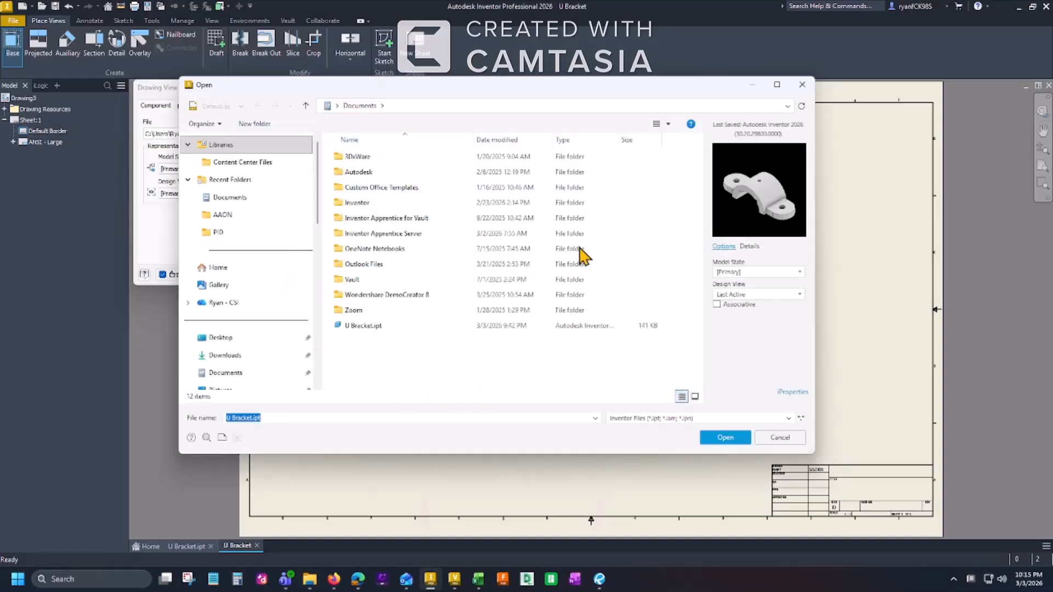
pyautogui.click(802, 85)
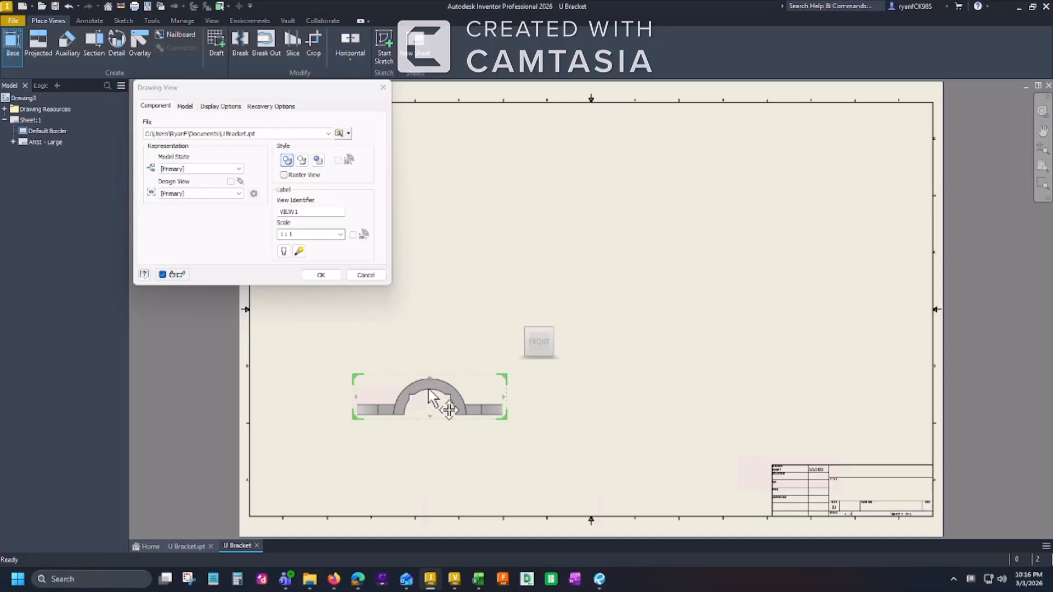
pyautogui.click(436, 387)
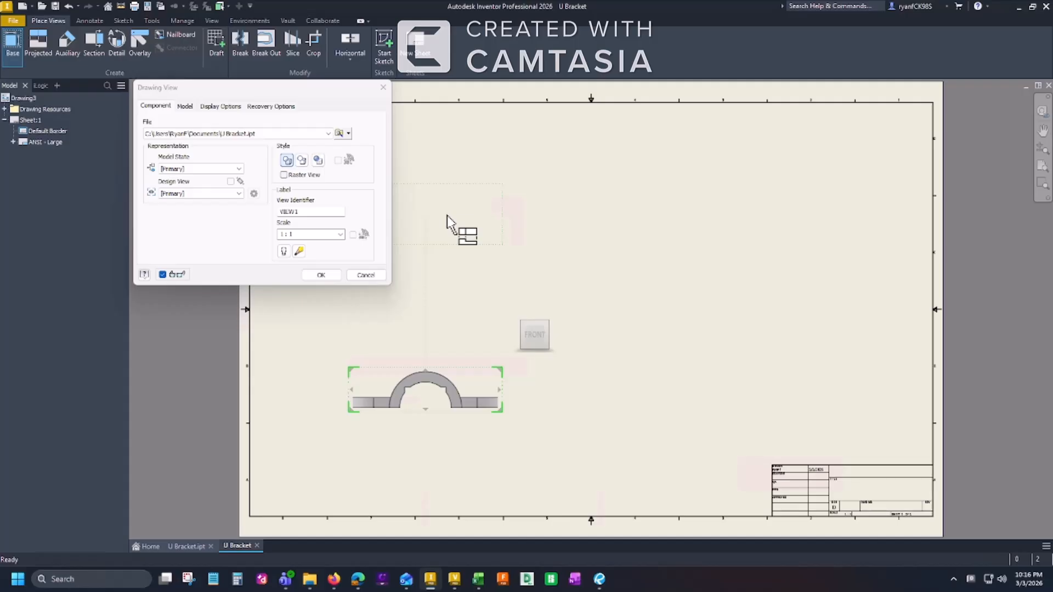
# - Project a top view above the front view, a side view to its right and an isometric view at the sheet's upper right
pyautogui.click(447, 216)
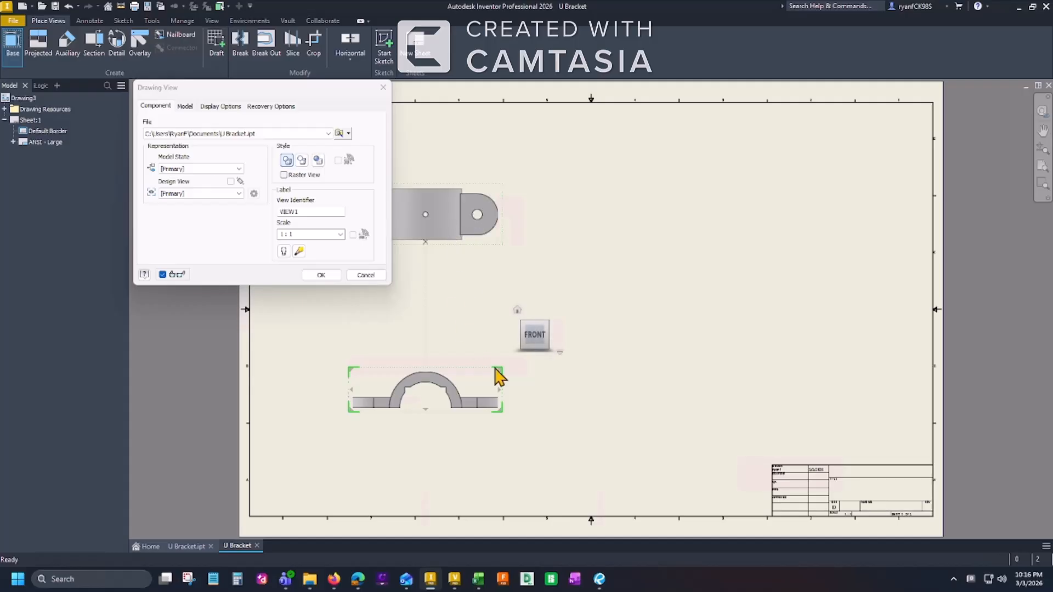
pyautogui.click(624, 388)
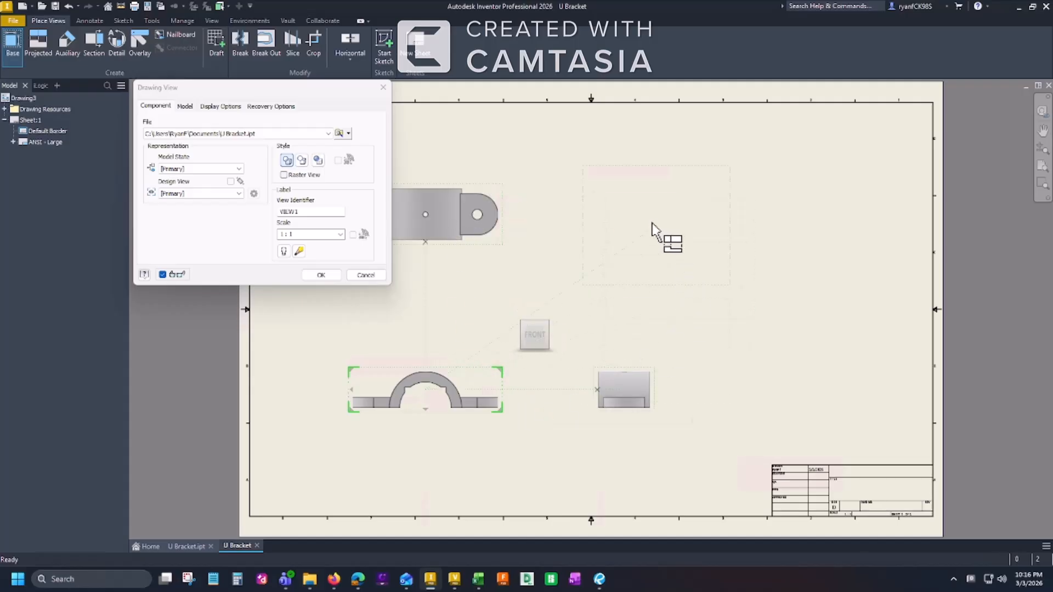
pyautogui.click(703, 219)
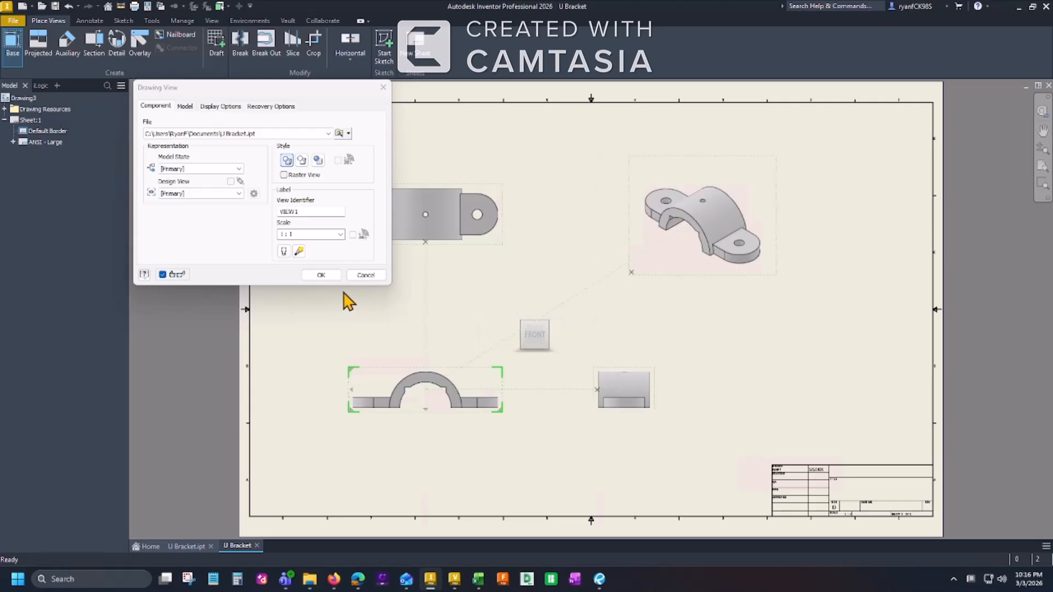
pyautogui.click(324, 276)
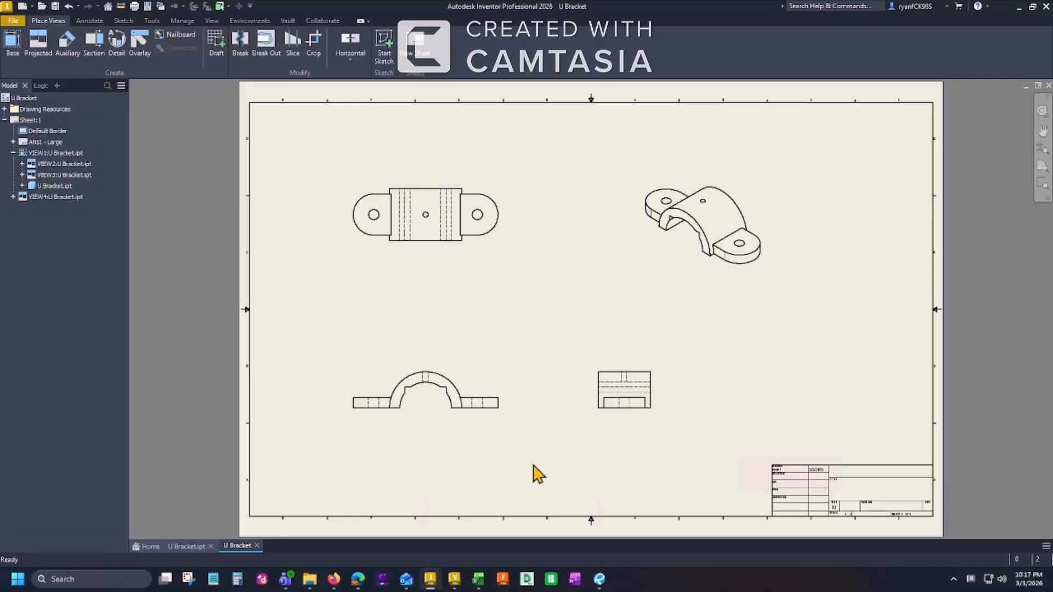
# - Set the front view's display style to shaded with hidden lines shown
pyautogui.press('F2')
pyautogui.moveTo(533, 385); pyautogui.dragTo(513, 381)
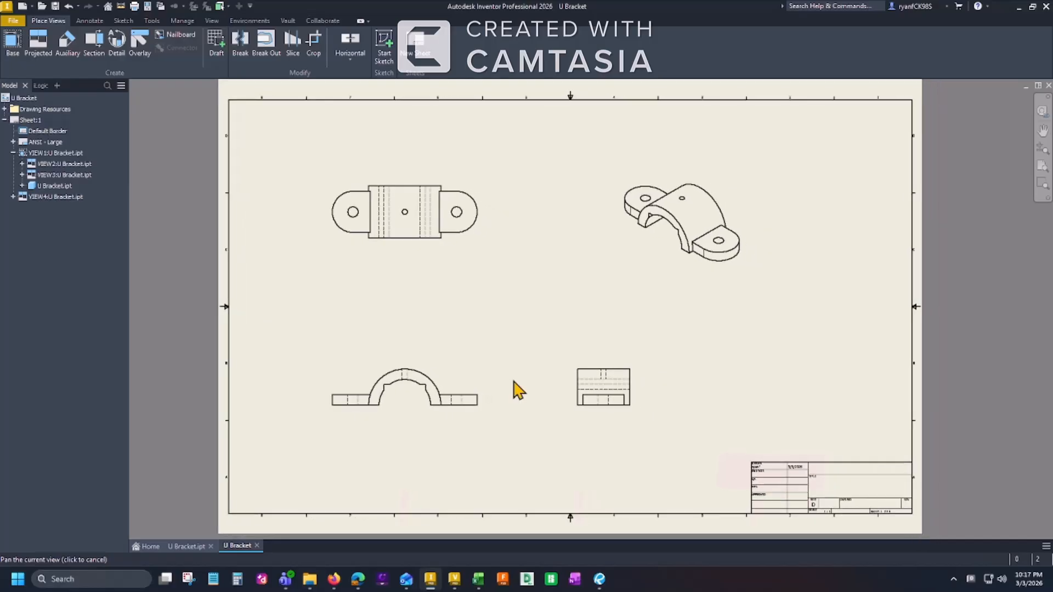
pyautogui.moveTo(515, 382); pyautogui.dragTo(514, 382, button='middle')
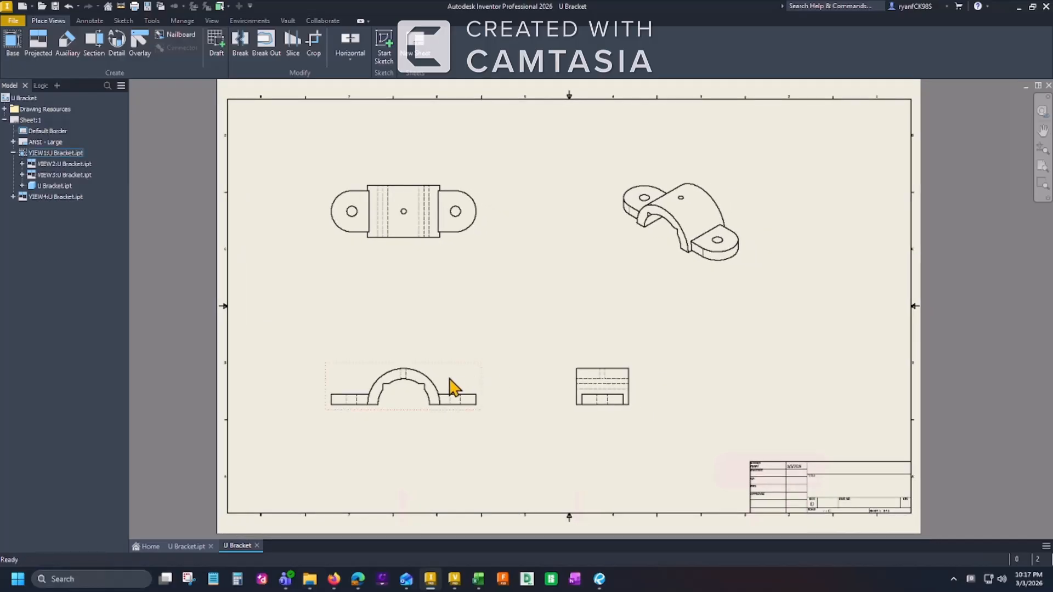
pyautogui.scroll(5, 429, 398)
pyautogui.moveTo(397, 397); pyautogui.dragTo(561, 367, button='middle')
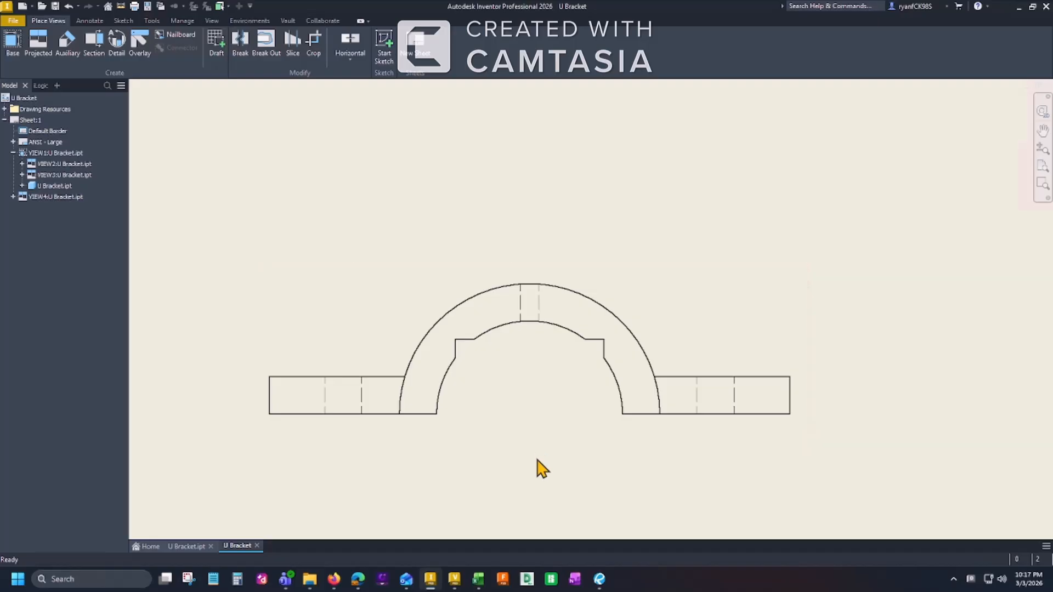
pyautogui.scroll(2, 439, 428)
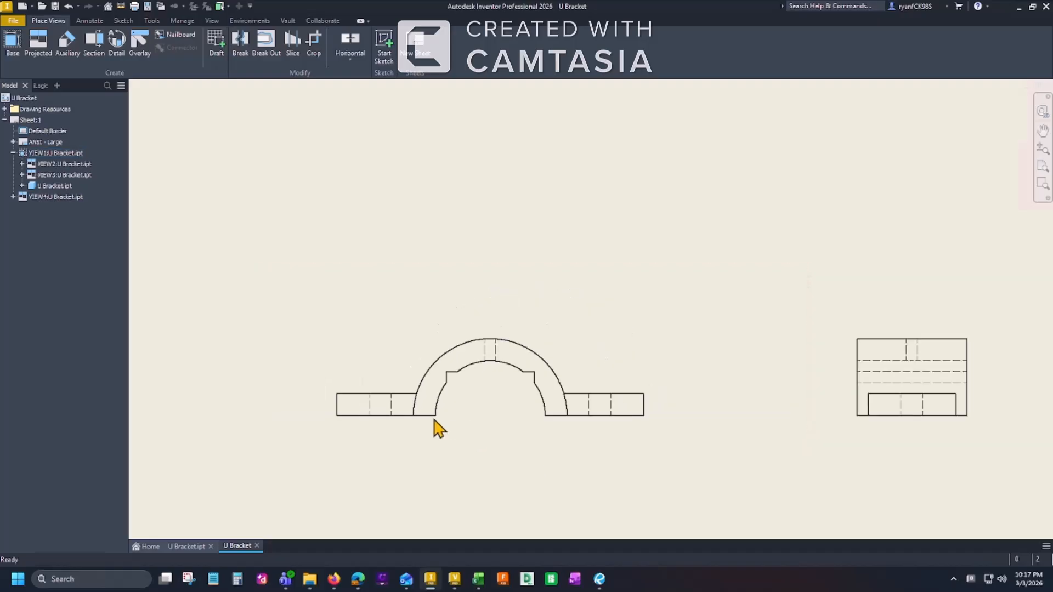
pyautogui.doubleClick(620, 343)
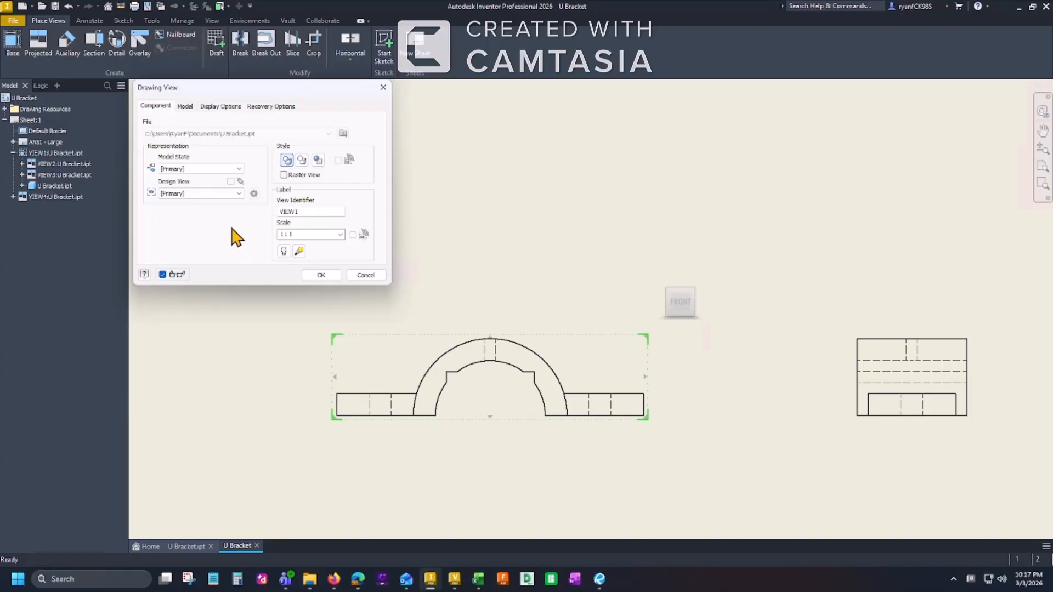
pyautogui.click(302, 161)
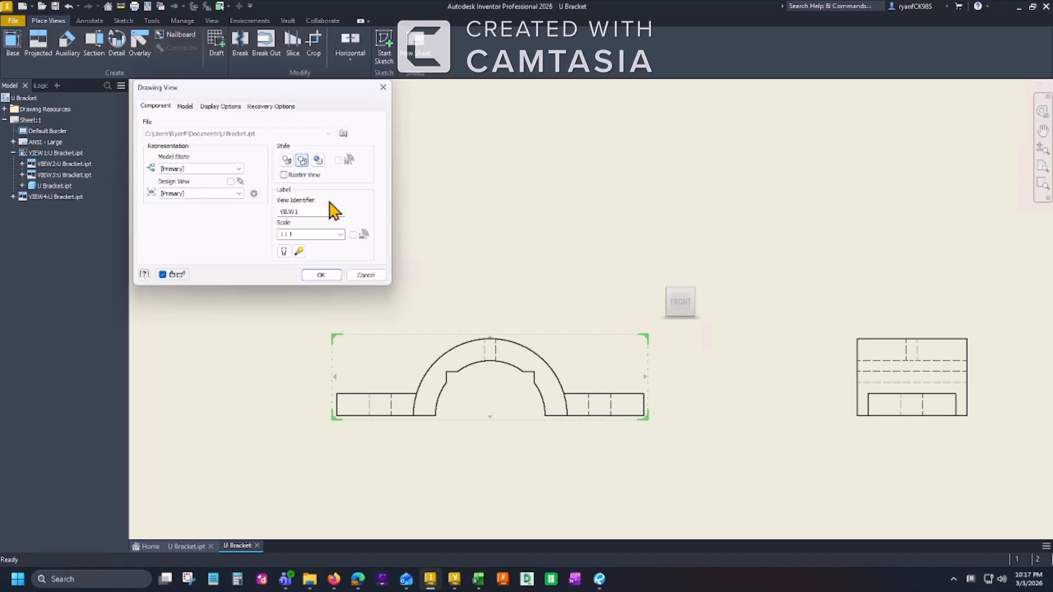
pyautogui.click(318, 160)
pyautogui.click(286, 160)
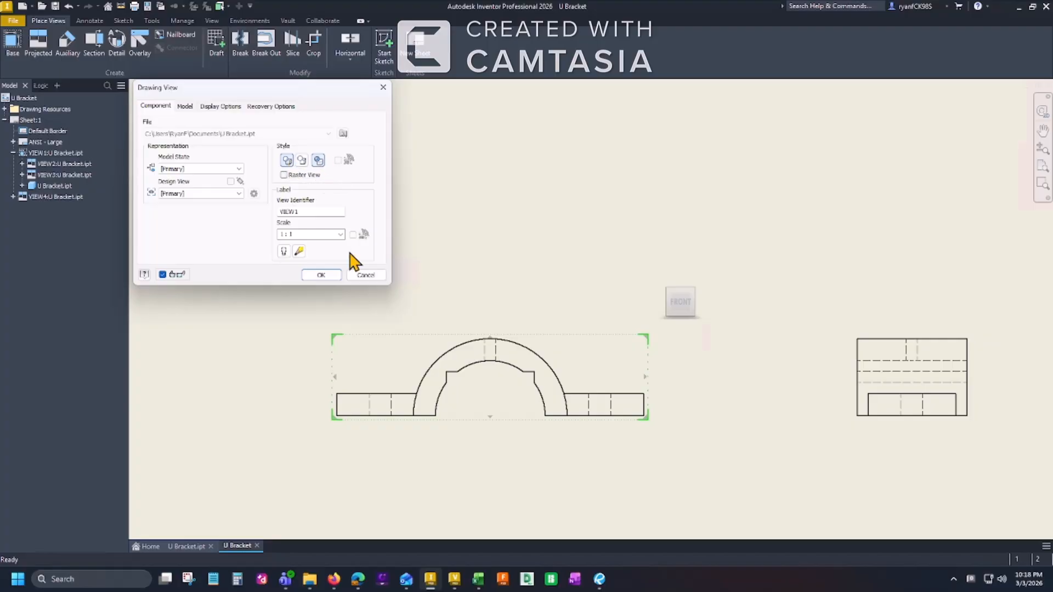
pyautogui.click(336, 276)
# - Move the front view slightly up and the isometric view slightly up and left on the sheet
pyautogui.scroll(-5, 376, 369)
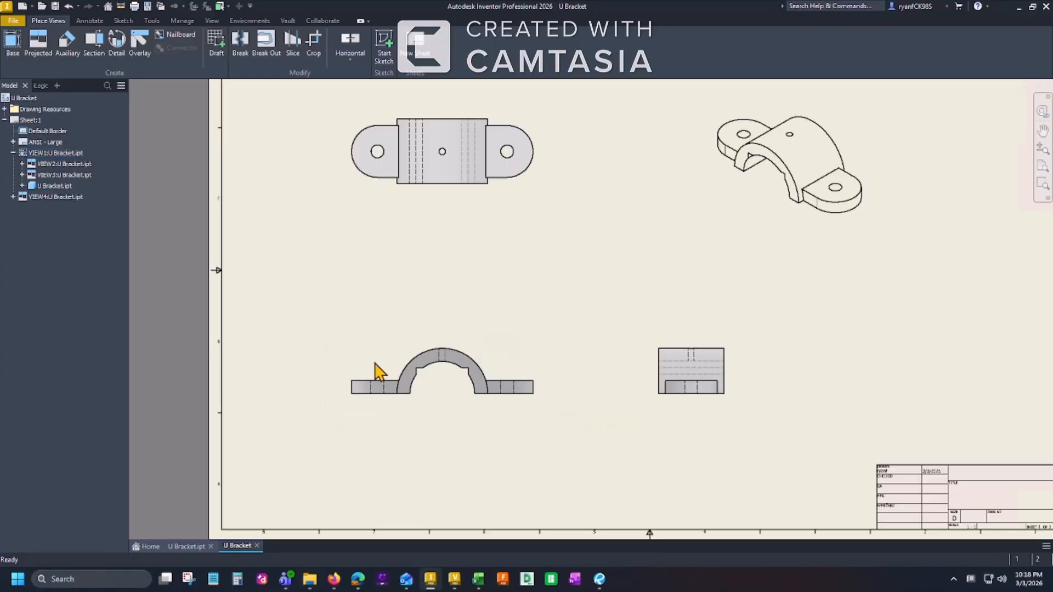
pyautogui.scroll(3, 488, 346)
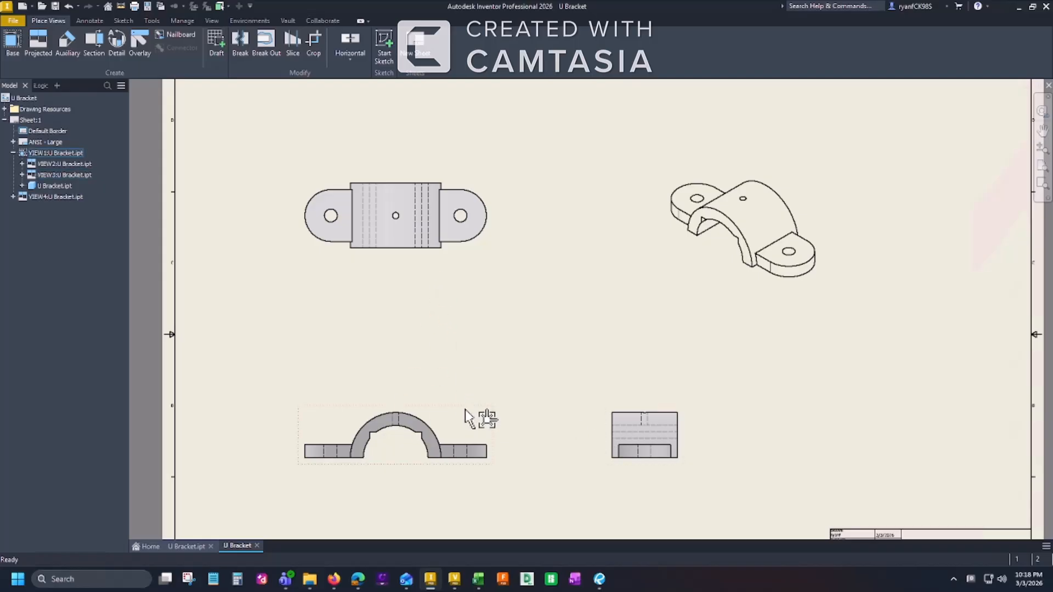
pyautogui.moveTo(468, 418); pyautogui.dragTo(482, 406)
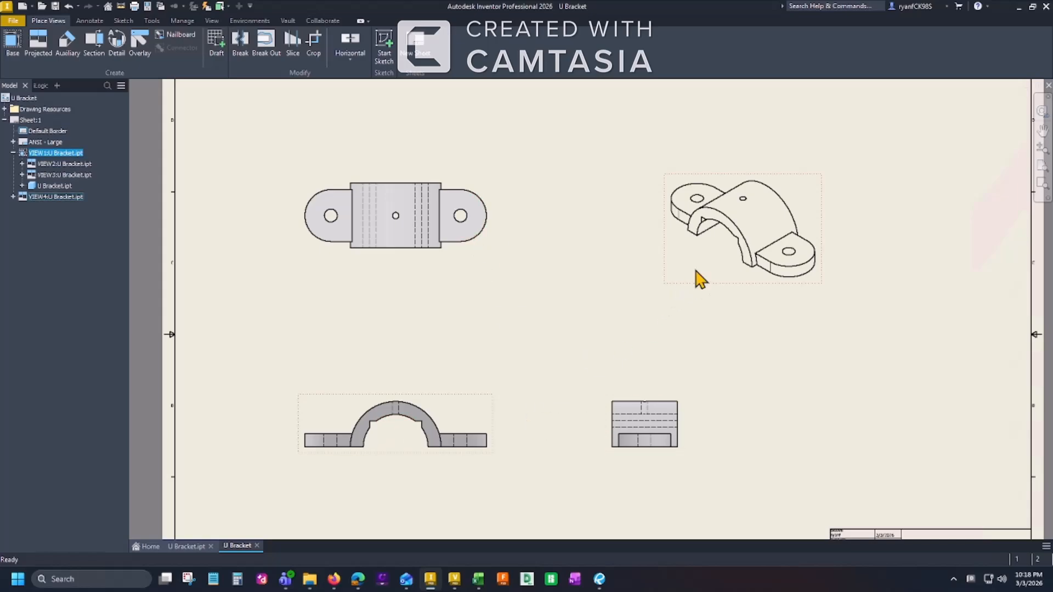
pyautogui.moveTo(691, 273); pyautogui.dragTo(666, 247)
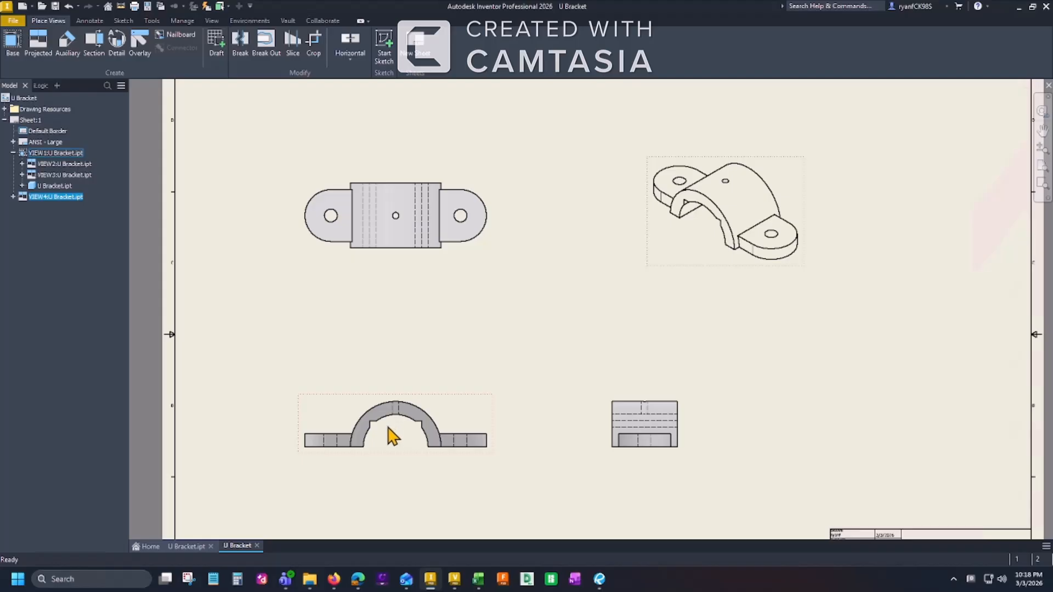
# - Turn off shading for the front view while keeping its hidden lines shown
pyautogui.doubleClick(455, 423)
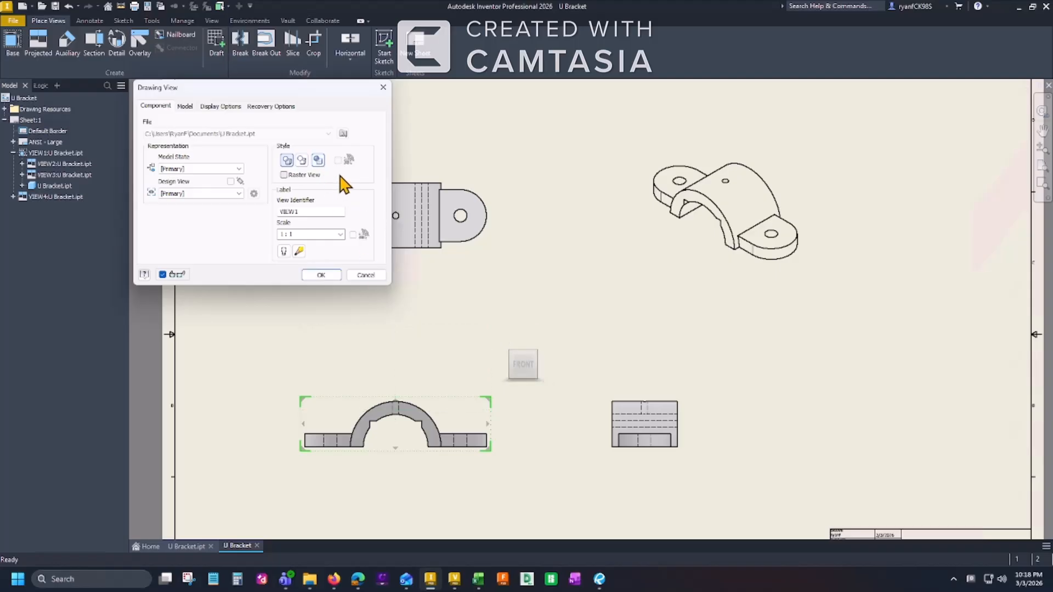
pyautogui.click(331, 275)
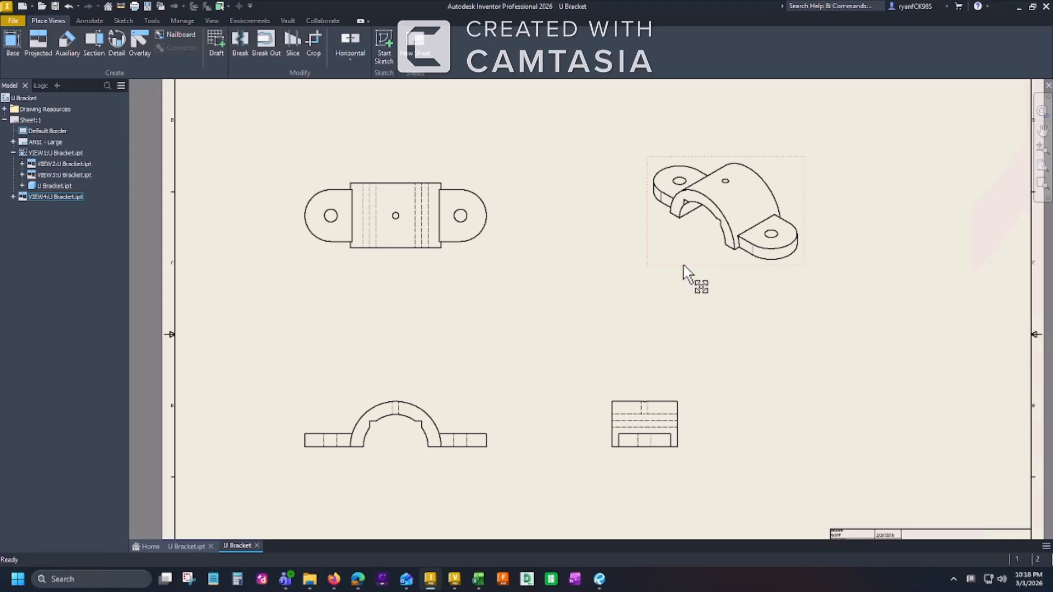
# - Shift the isometric view slightly left and set its display style to shaded with hidden lines removed
pyautogui.moveTo(683, 267); pyautogui.dragTo(654, 271)
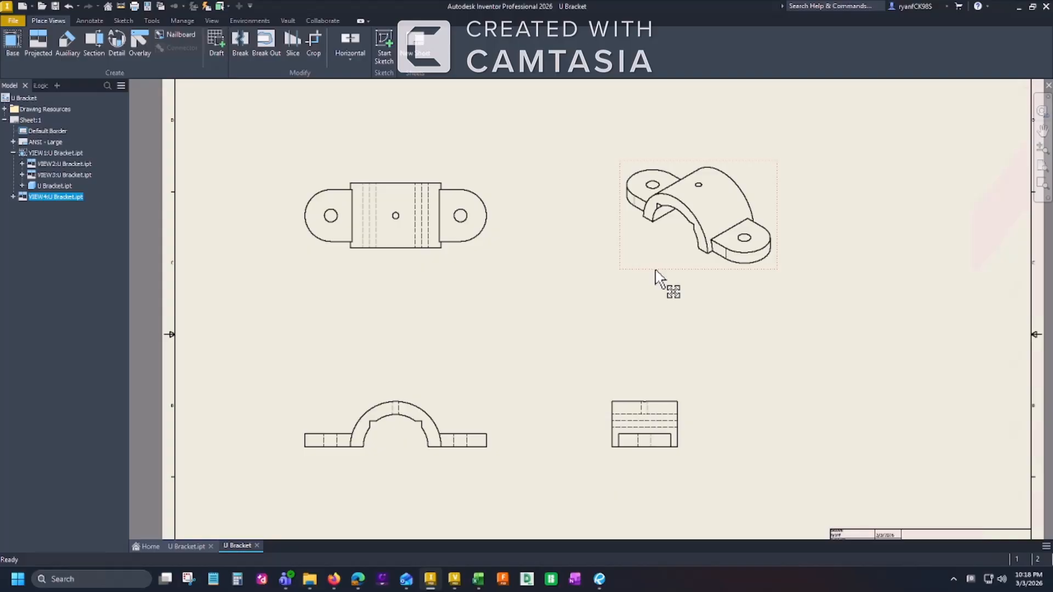
pyautogui.doubleClick(658, 279)
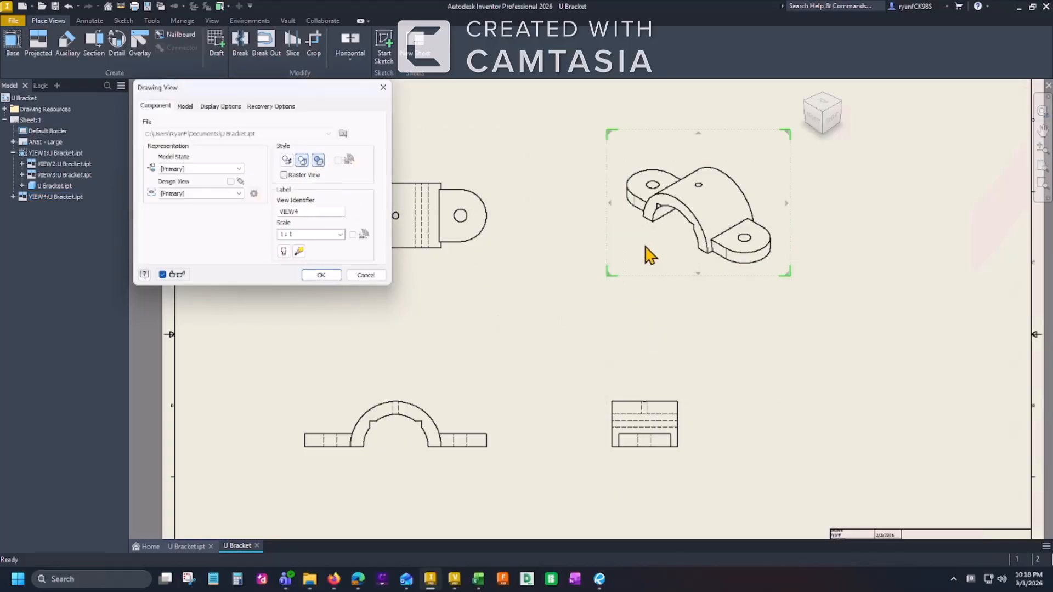
pyautogui.click(310, 279)
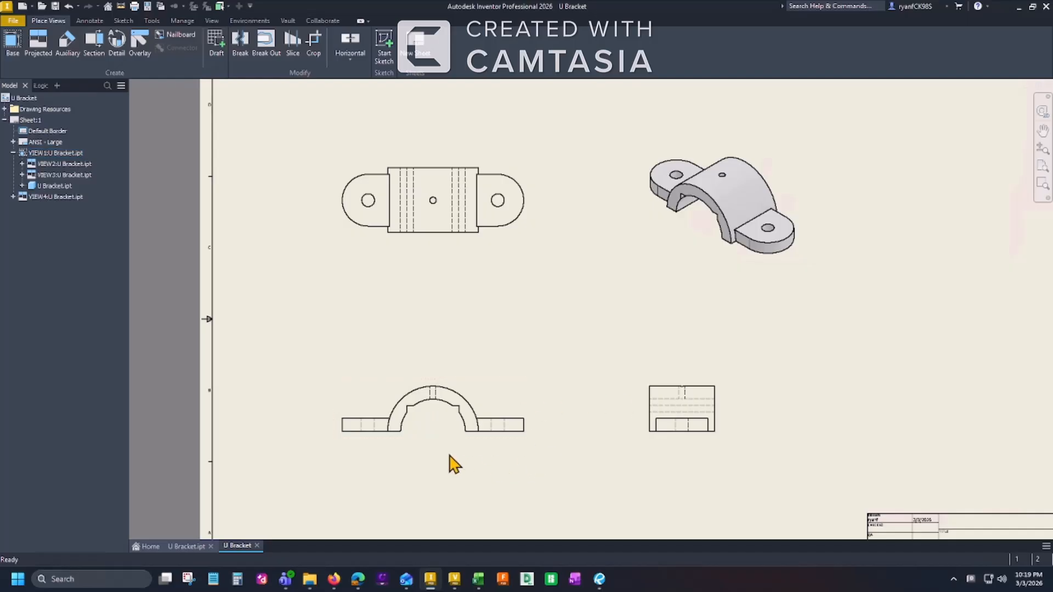
# - Add bisecting centerlines to the left flange hole and the hole at the top of the arch in the front view
pyautogui.scroll(6, 580, 428)
pyautogui.scroll(-5, 507, 394)
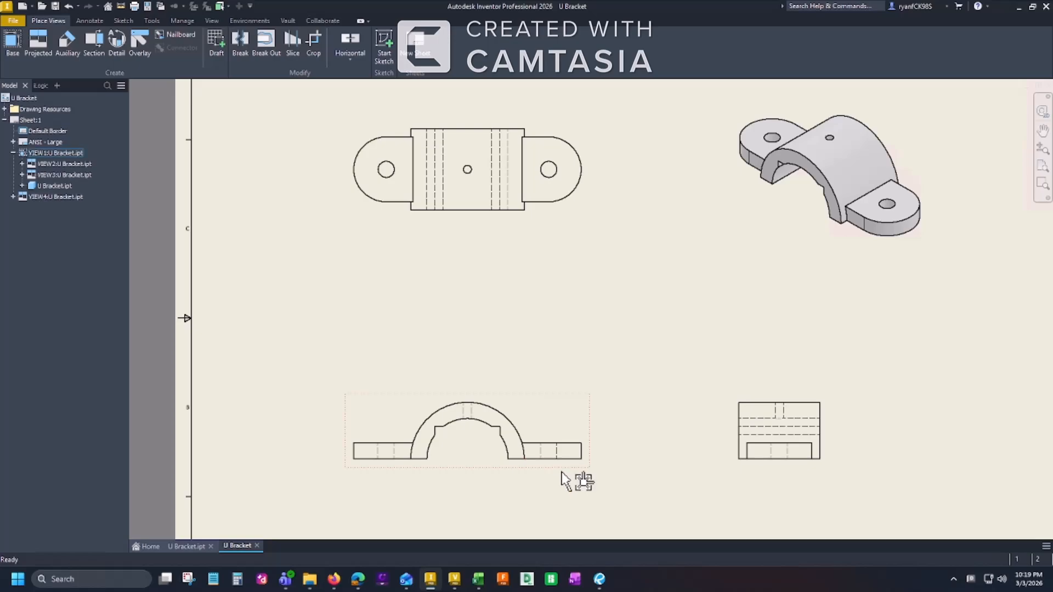
pyautogui.click(94, 21)
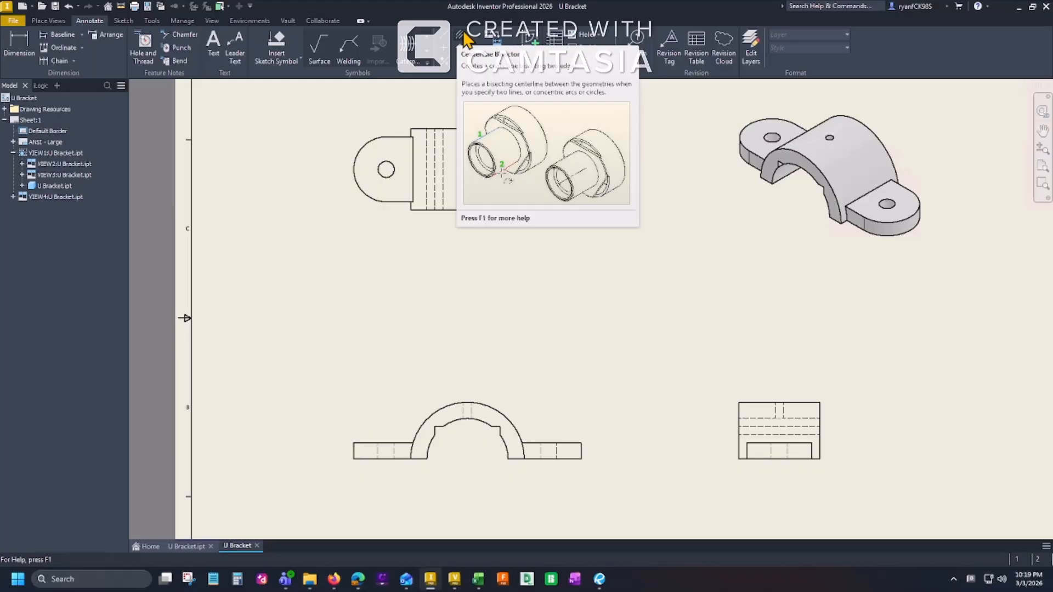
pyautogui.click(464, 39)
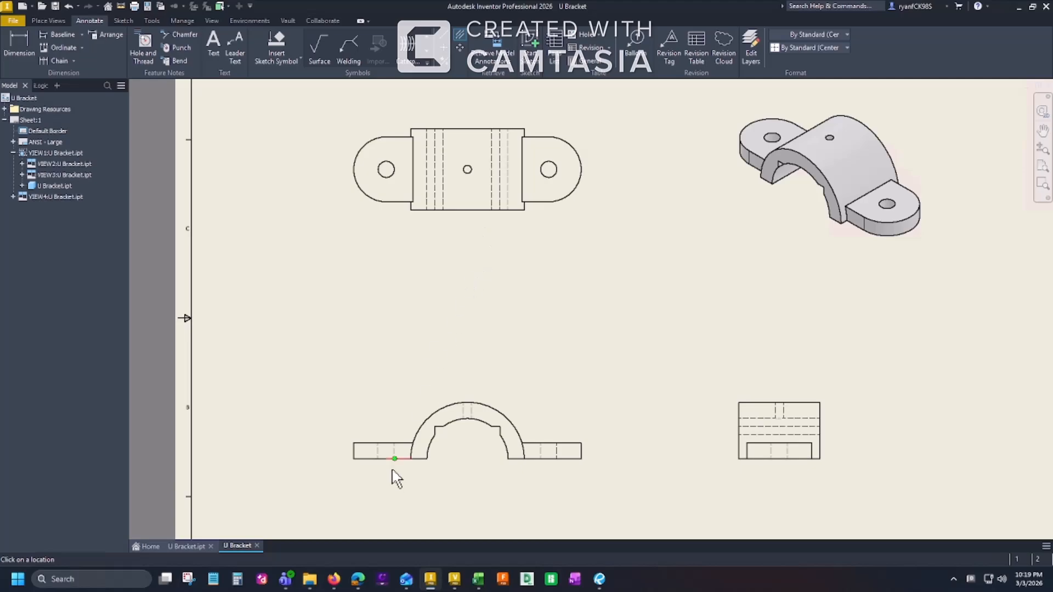
pyautogui.scroll(5, 386, 466)
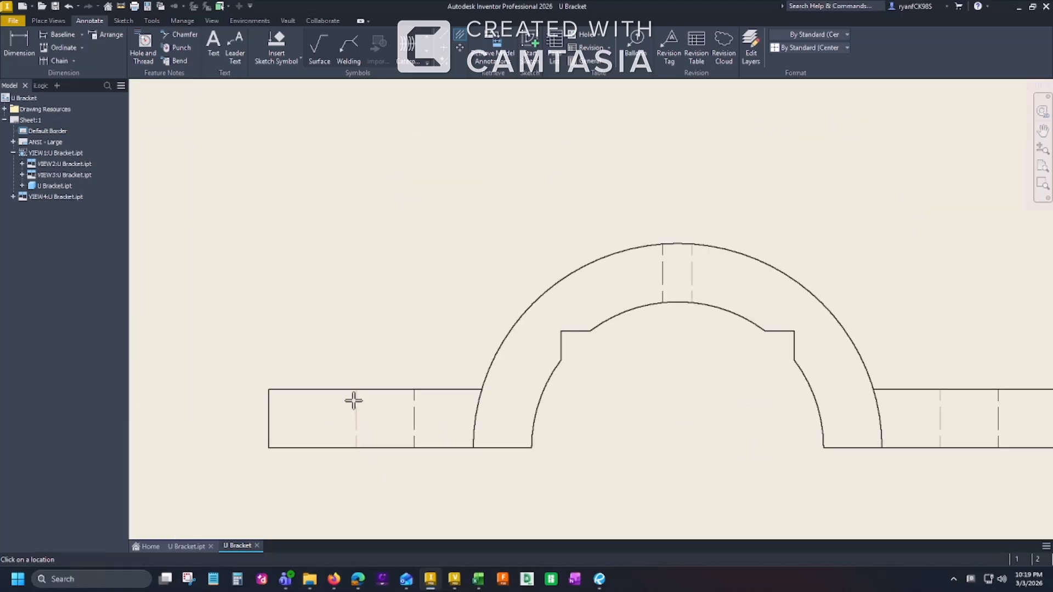
pyautogui.click(353, 401)
pyautogui.scroll(-3, 364, 428)
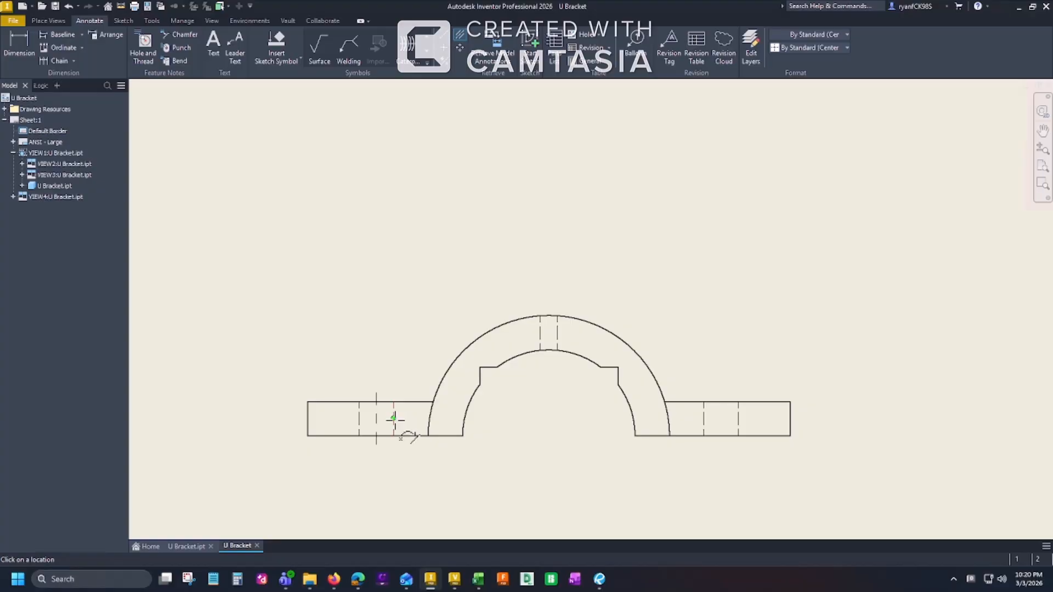
pyautogui.moveTo(560, 375); pyautogui.dragTo(505, 376, button='middle')
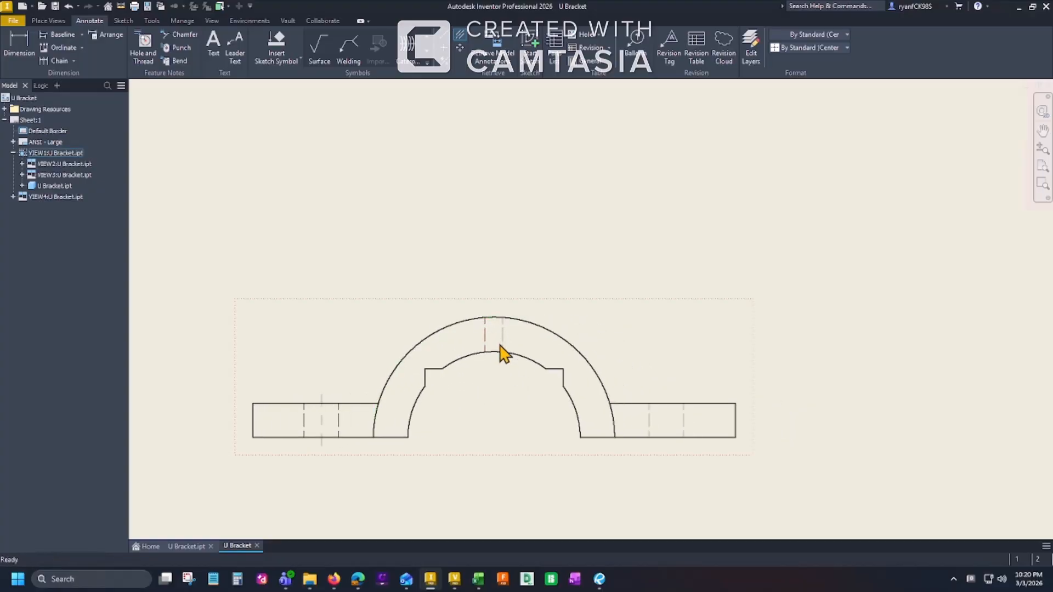
pyautogui.click(497, 326)
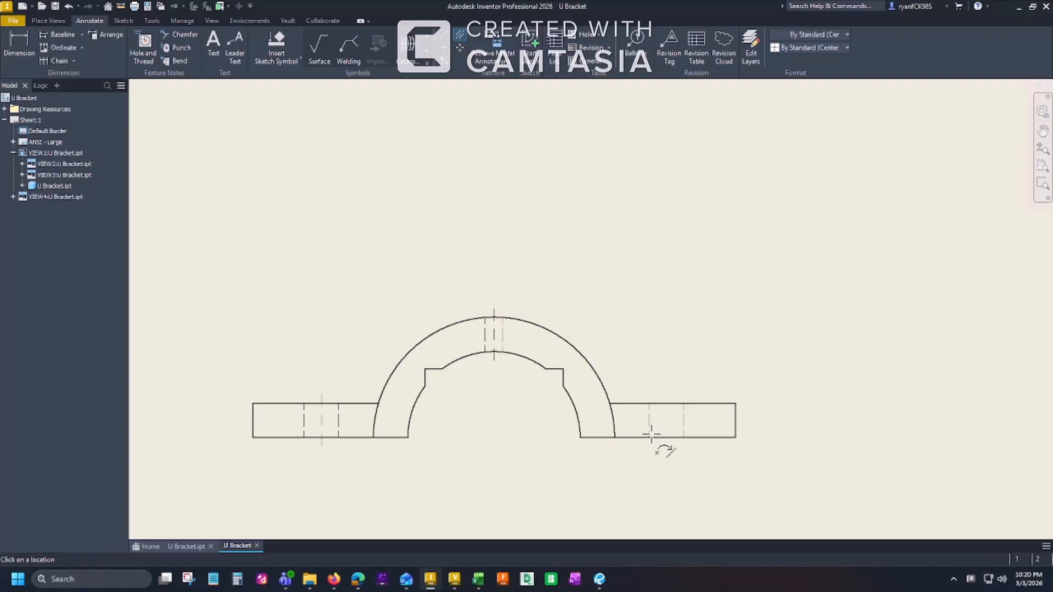
# - Add bisecting centerlines to the right flange hole in the front view and to both holes in the side view
pyautogui.scroll(-5, 639, 437)
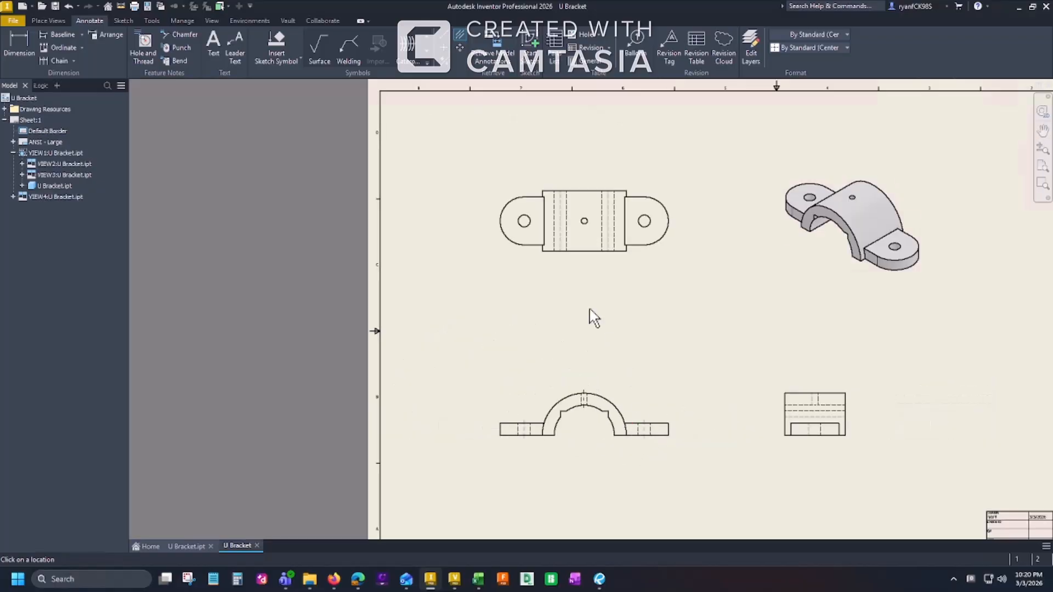
pyautogui.scroll(1, 712, 376)
pyautogui.scroll(5, 666, 377)
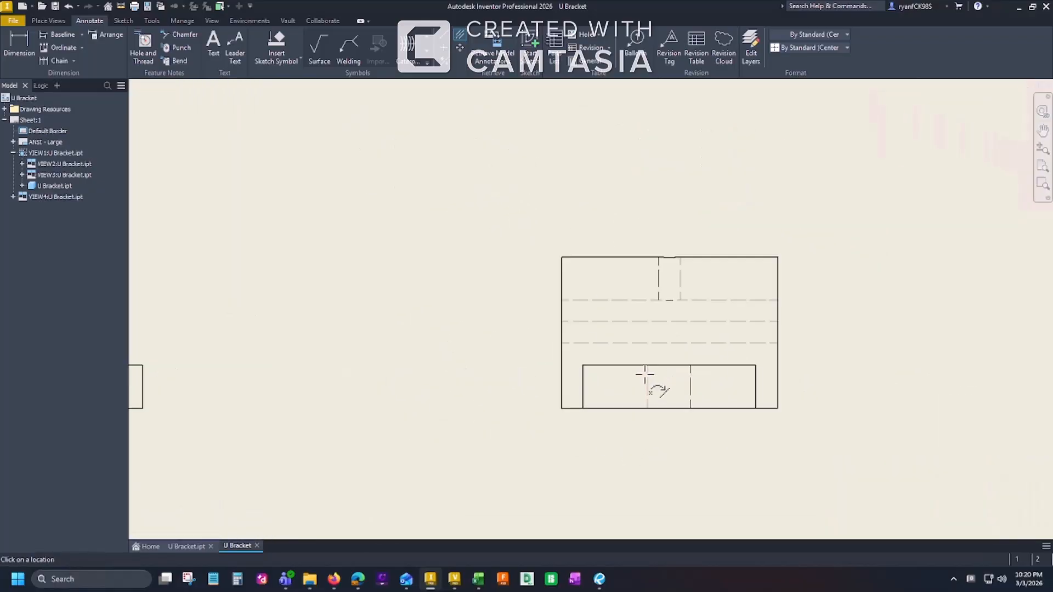
pyautogui.click(646, 373)
pyautogui.click(690, 376)
pyautogui.click(658, 266)
pyautogui.click(680, 263)
pyautogui.scroll(-5, 709, 306)
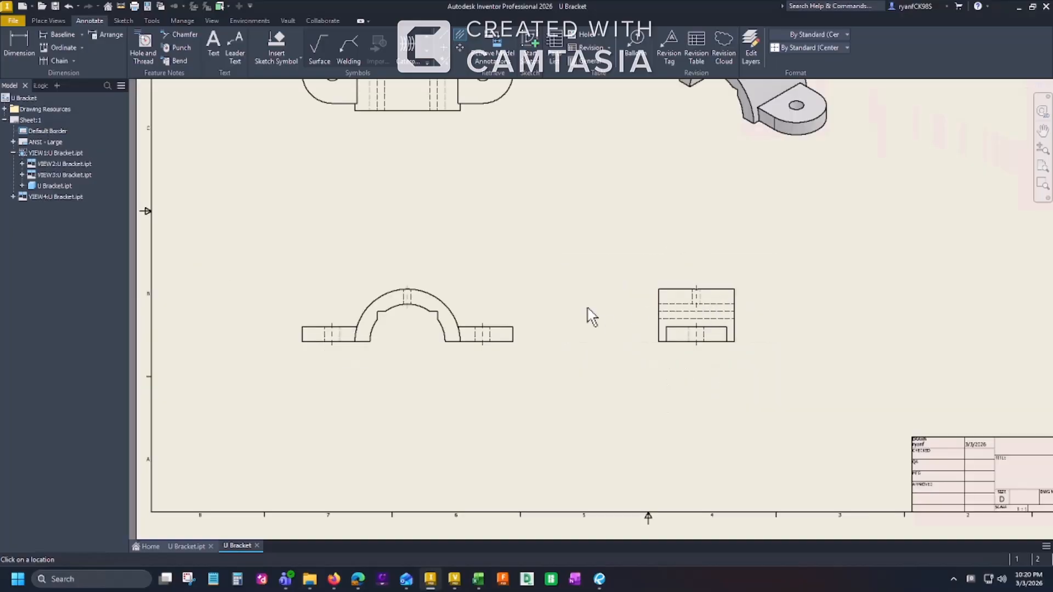
pyautogui.moveTo(498, 373); pyautogui.dragTo(603, 414, button='middle')
pyautogui.moveTo(624, 277); pyautogui.dragTo(628, 345, button='middle')
pyautogui.press('Escape')
pyautogui.moveTo(581, 316); pyautogui.dragTo(573, 297, button='middle')
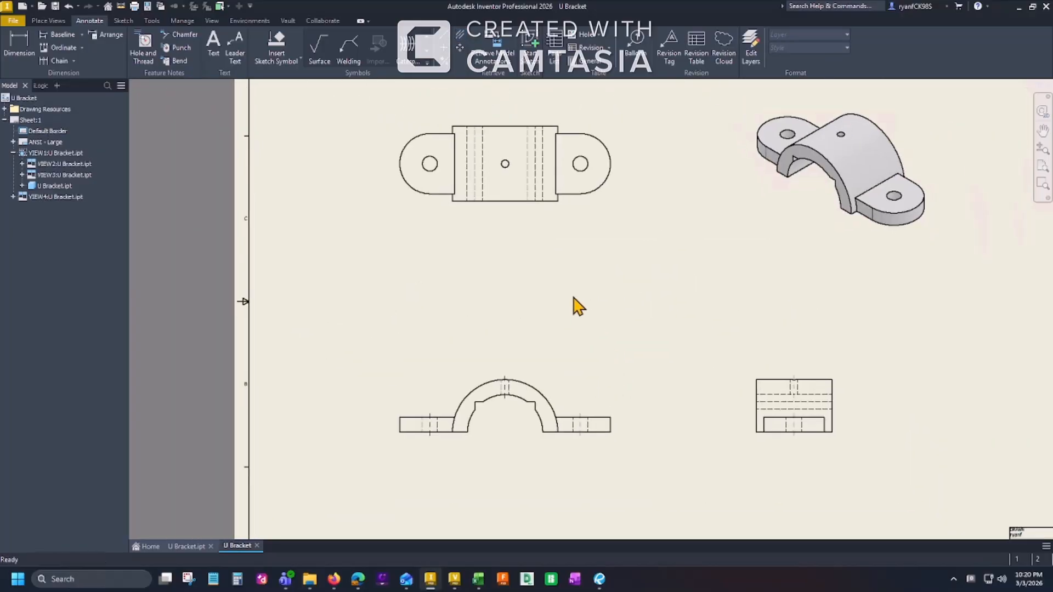
# - Add center marks to the three holes in the top view and to the arch's center in the front view
pyautogui.click(445, 50)
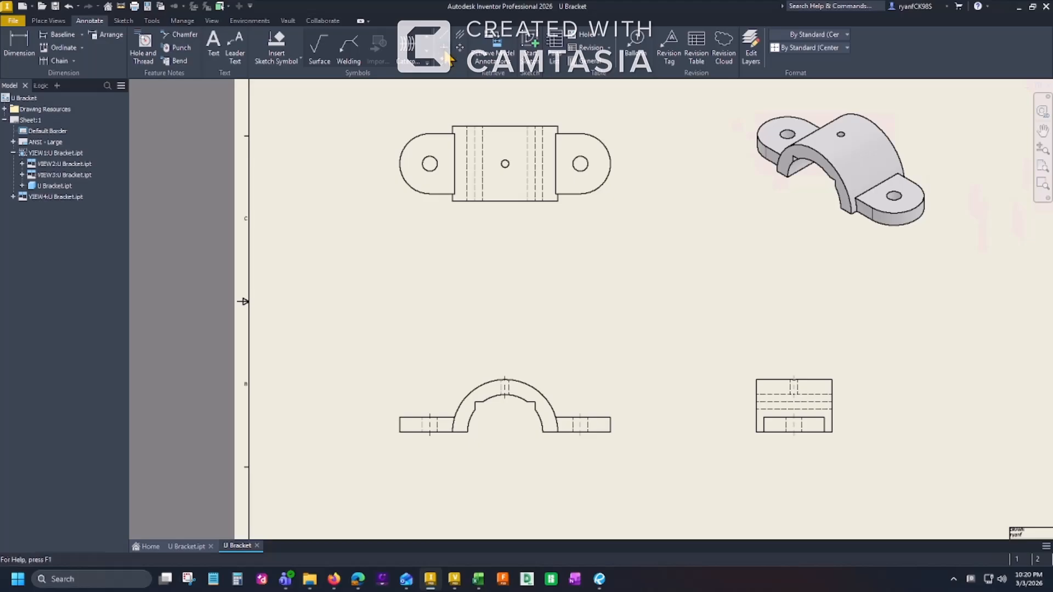
pyautogui.click(430, 163)
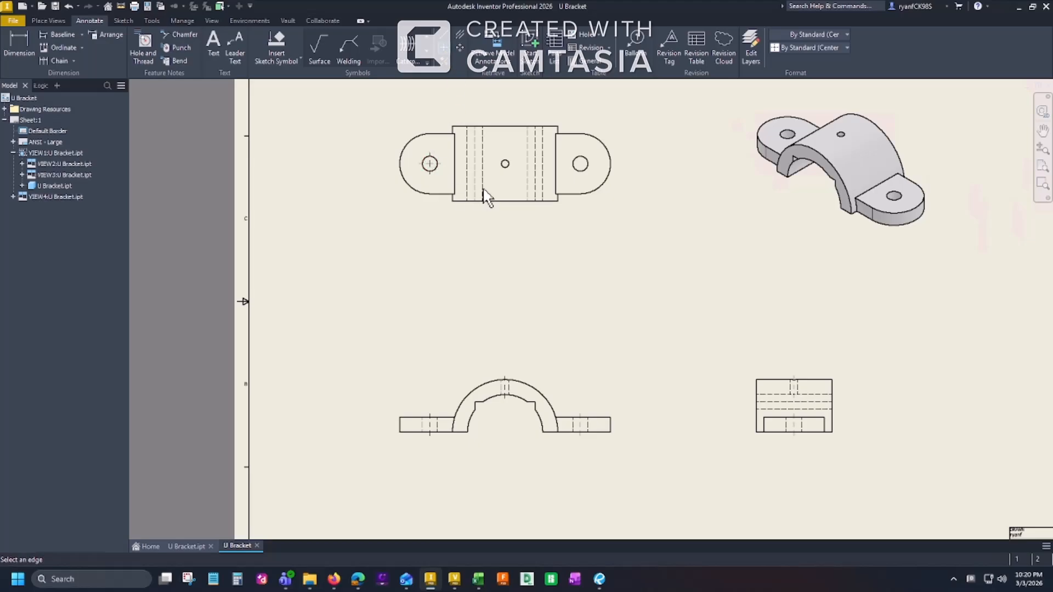
pyautogui.click(505, 165)
pyautogui.click(587, 169)
pyautogui.scroll(3, 486, 423)
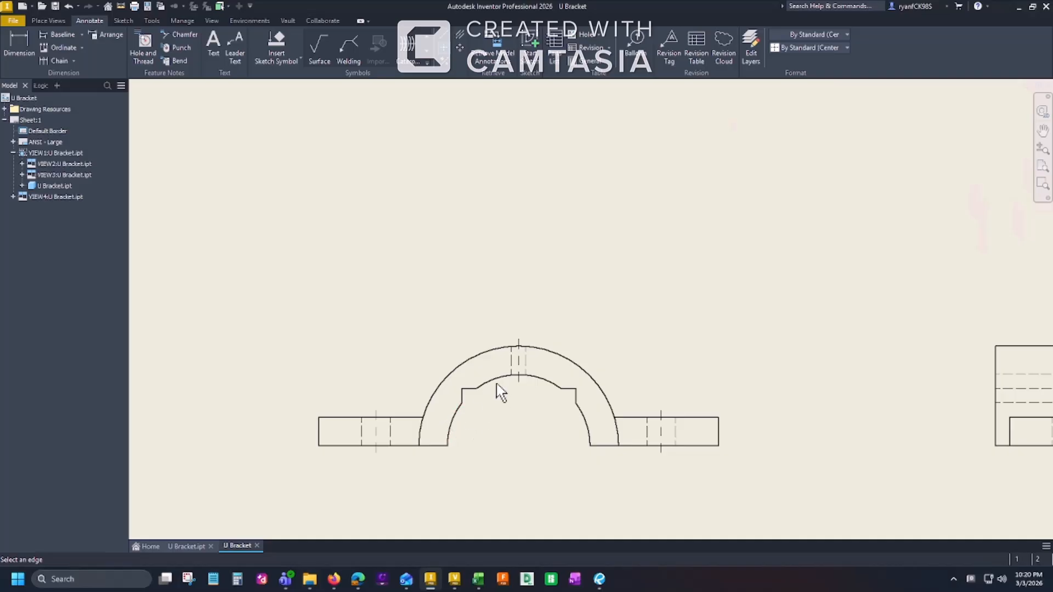
pyautogui.scroll(-3, 470, 437)
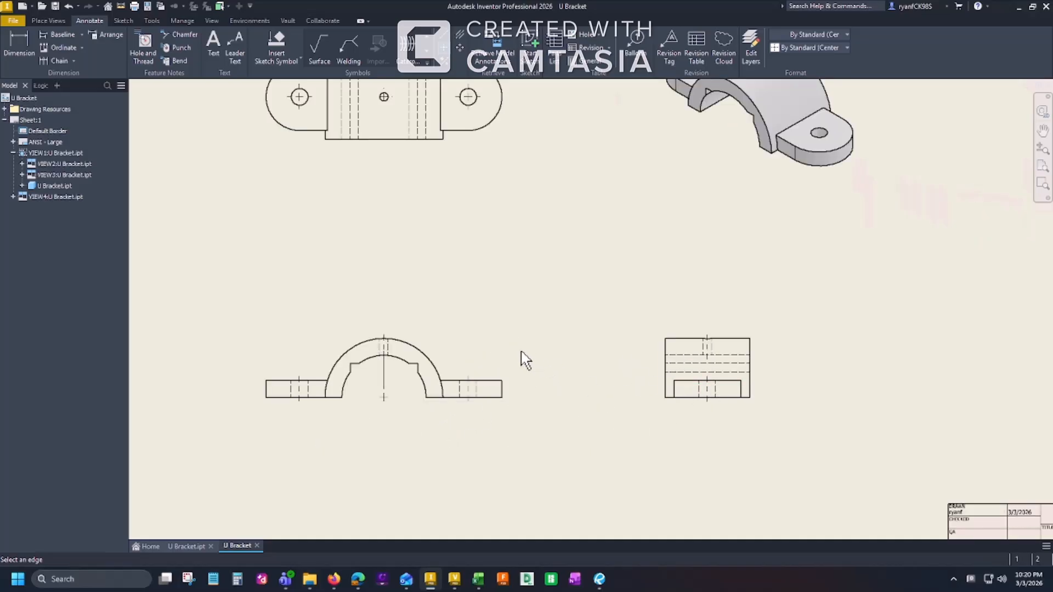
pyautogui.moveTo(465, 318); pyautogui.dragTo(473, 372, button='middle')
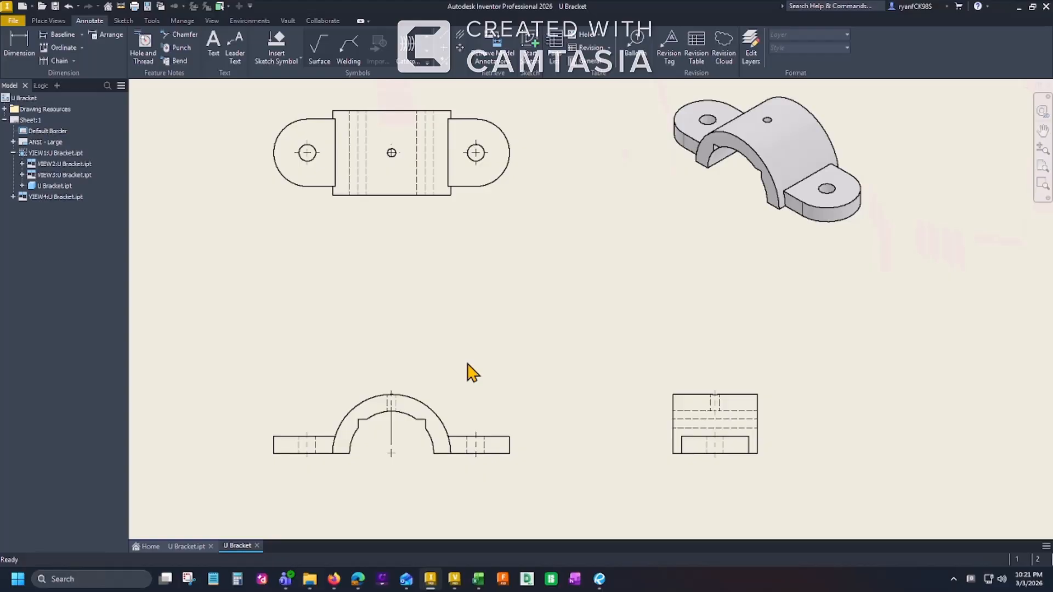
pyautogui.rightClick(466, 403)
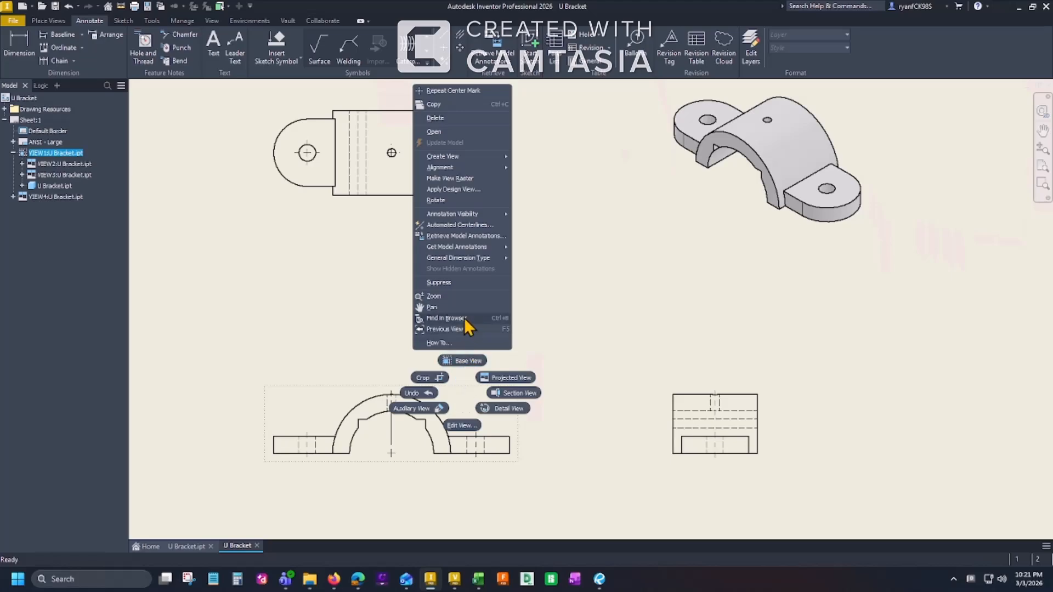
pyautogui.click(472, 235)
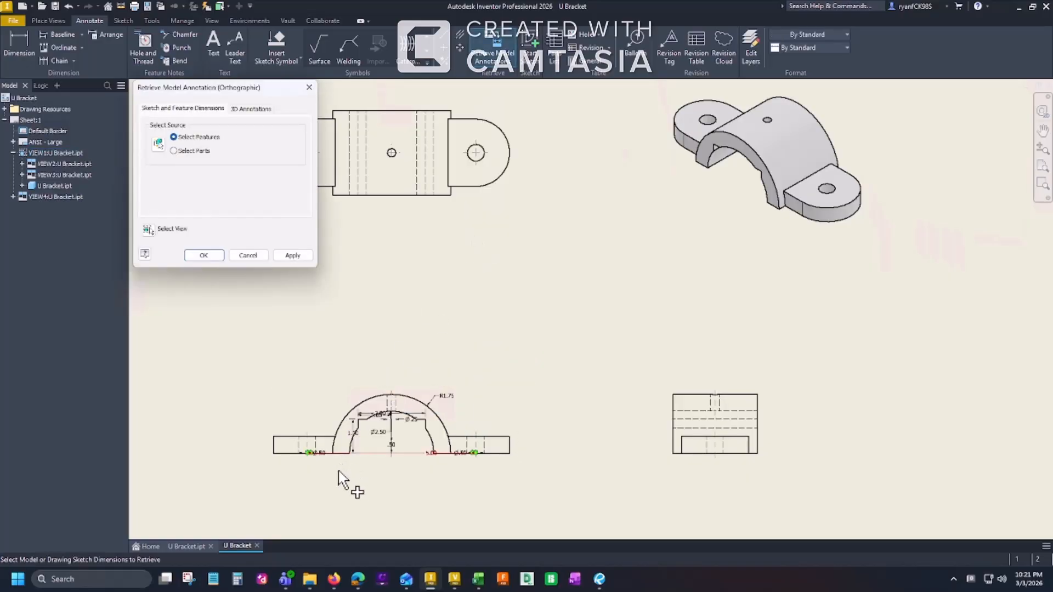
pyautogui.scroll(5, 357, 494)
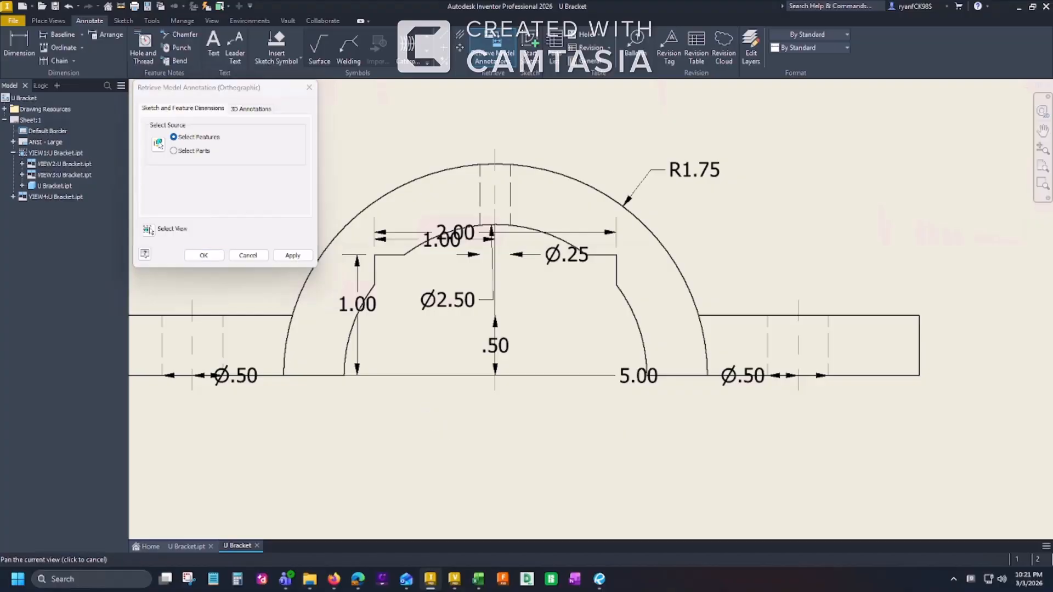
pyautogui.moveTo(430, 423); pyautogui.dragTo(512, 456, button='middle')
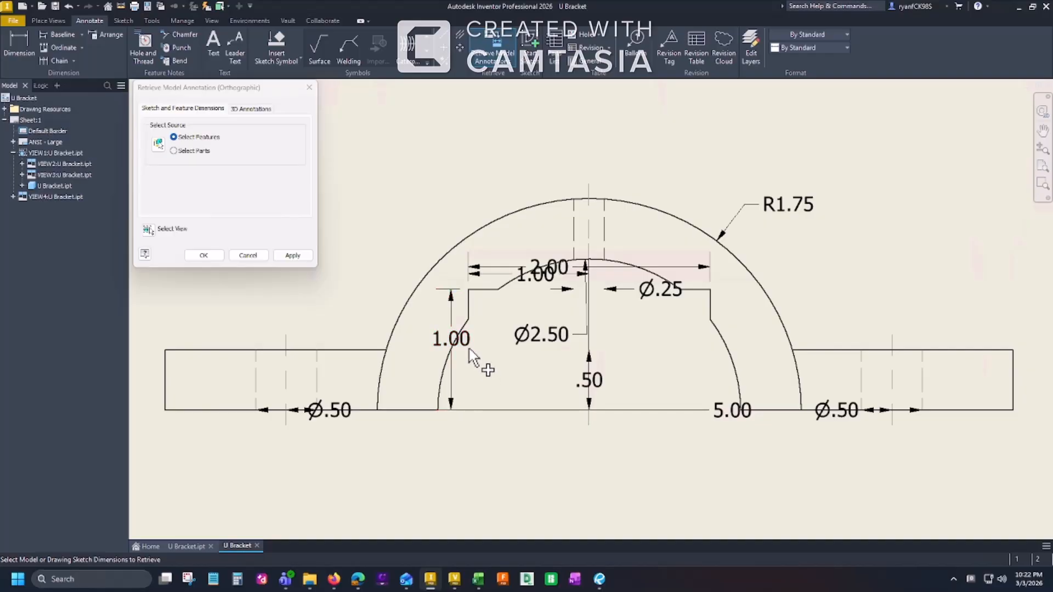
pyautogui.press('Escape')
pyautogui.scroll(5, 463, 364)
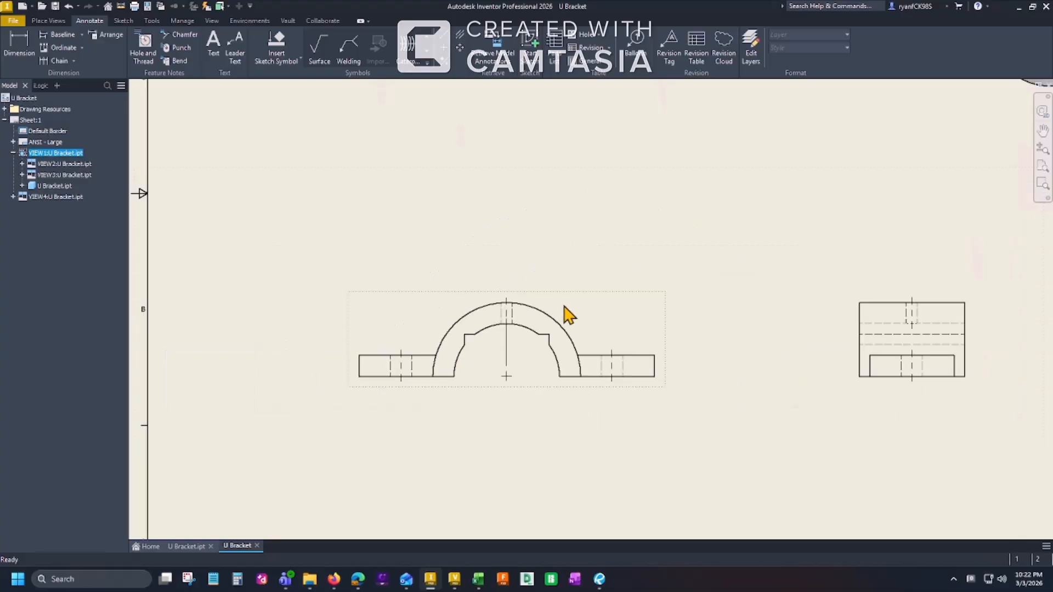
pyautogui.moveTo(571, 245); pyautogui.dragTo(560, 291, button='middle')
pyautogui.moveTo(597, 258); pyautogui.dragTo(578, 304, button='middle')
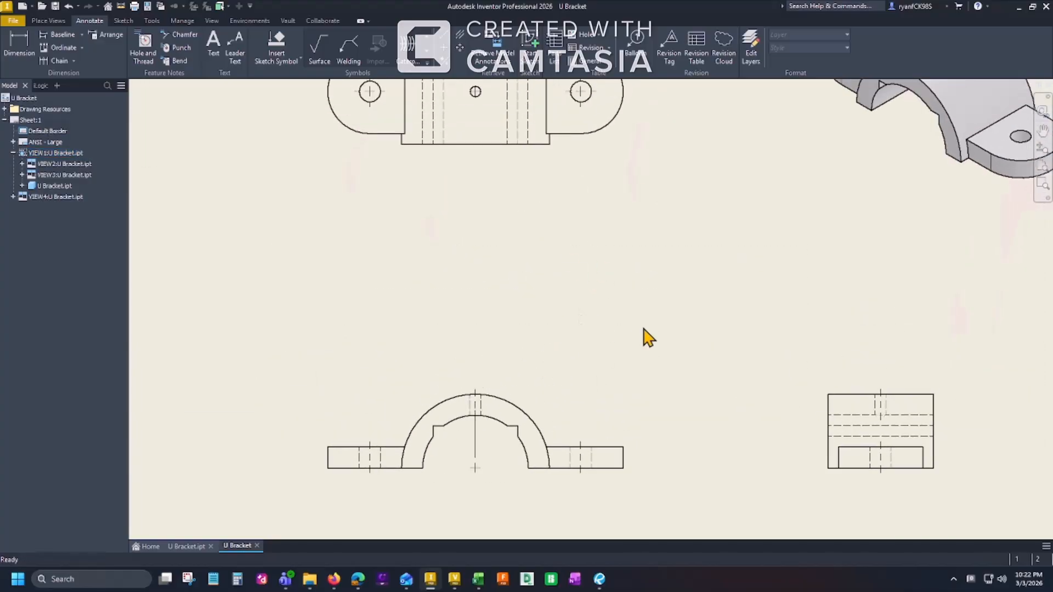
pyautogui.moveTo(604, 213); pyautogui.dragTo(571, 235, button='middle')
pyautogui.moveTo(571, 188); pyautogui.dragTo(552, 250)
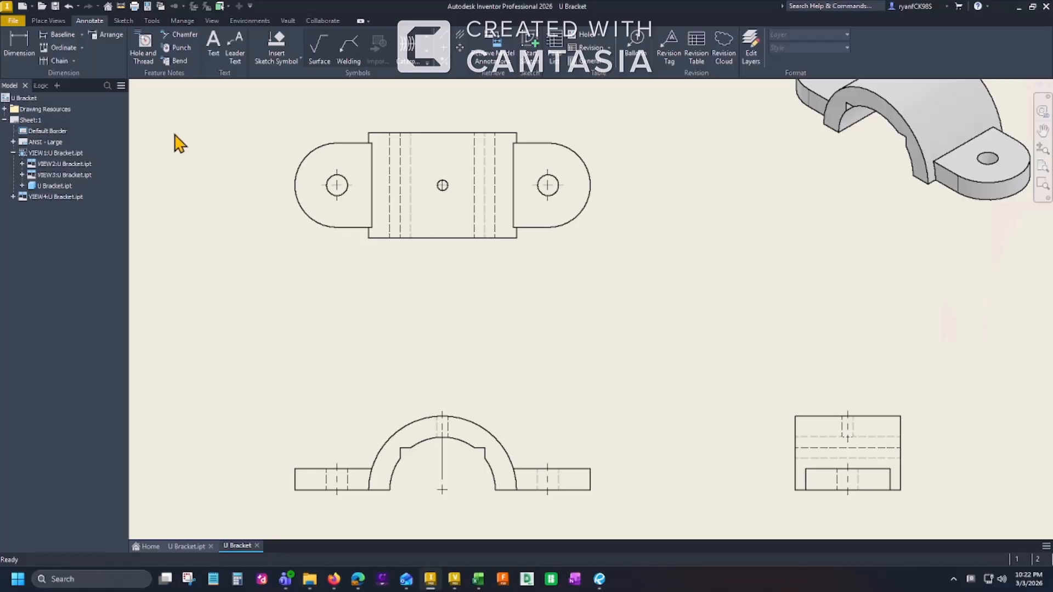
# - Dimension the left flange's thickness in the front view, placing the dimension just outside the flange's end
pyautogui.click(23, 49)
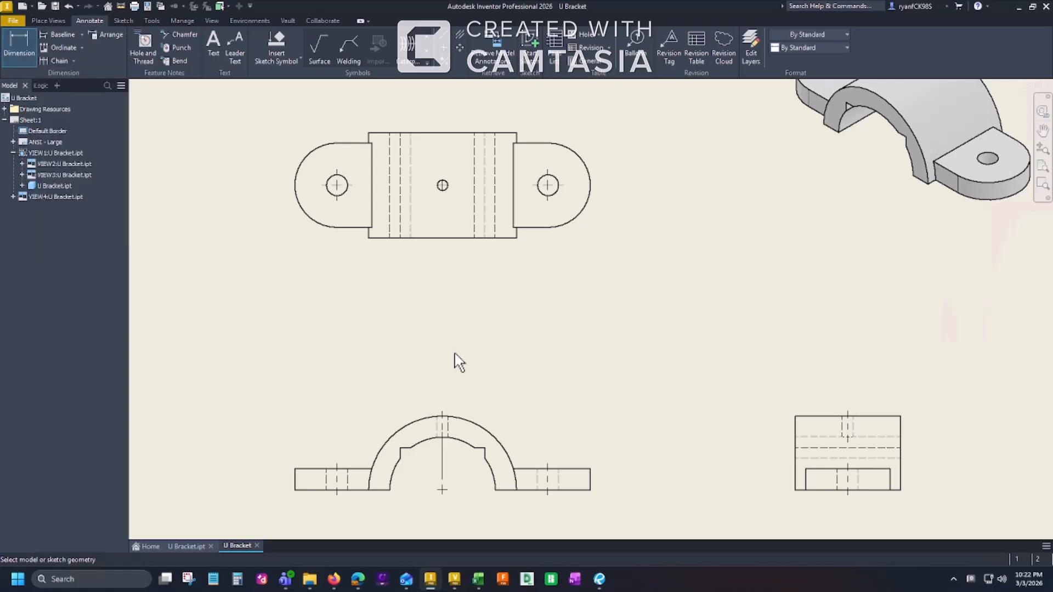
pyautogui.scroll(1, 518, 393)
pyautogui.moveTo(518, 394); pyautogui.dragTo(541, 324, button='middle')
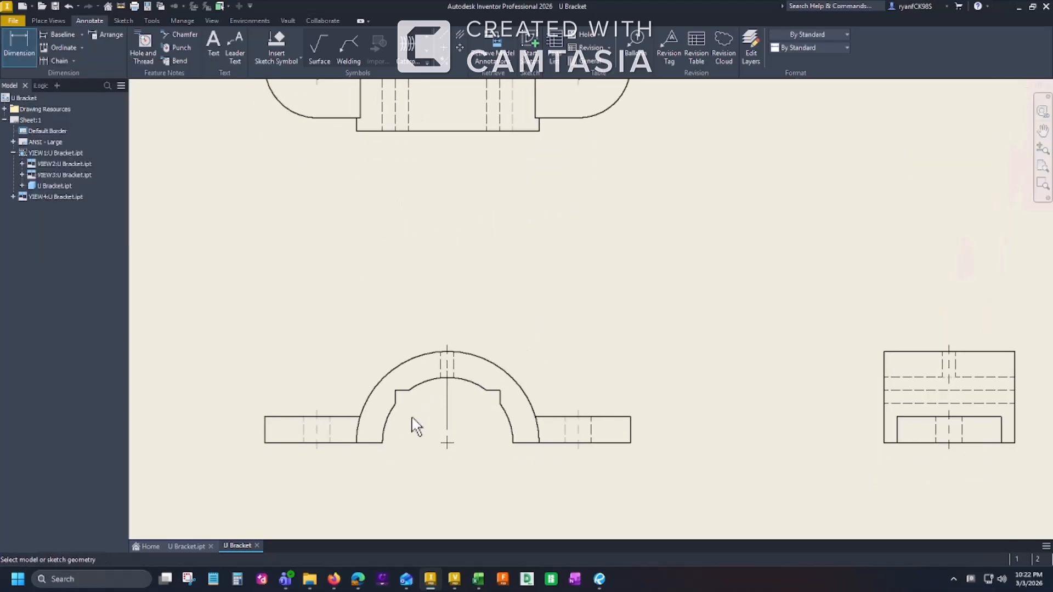
pyautogui.scroll(2, 260, 427)
pyautogui.moveTo(260, 427); pyautogui.dragTo(397, 408, button='middle')
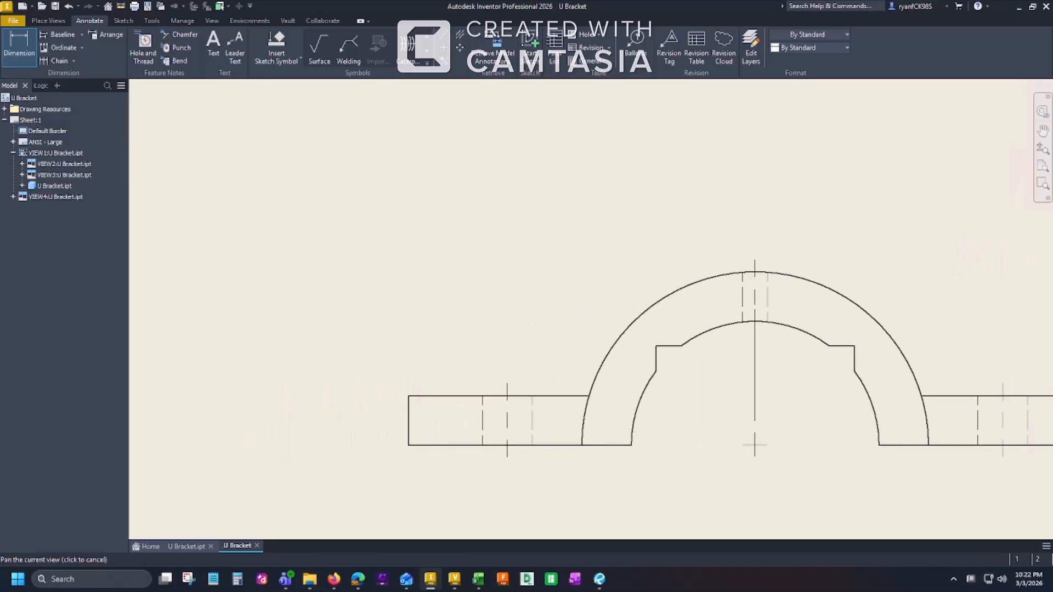
pyautogui.click(18, 51)
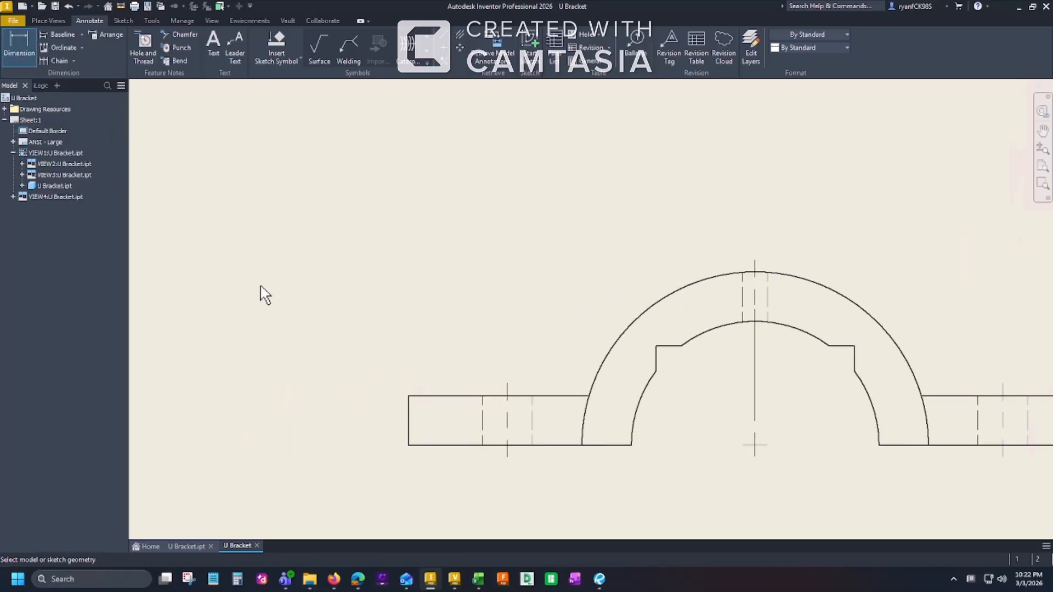
pyautogui.click(422, 396)
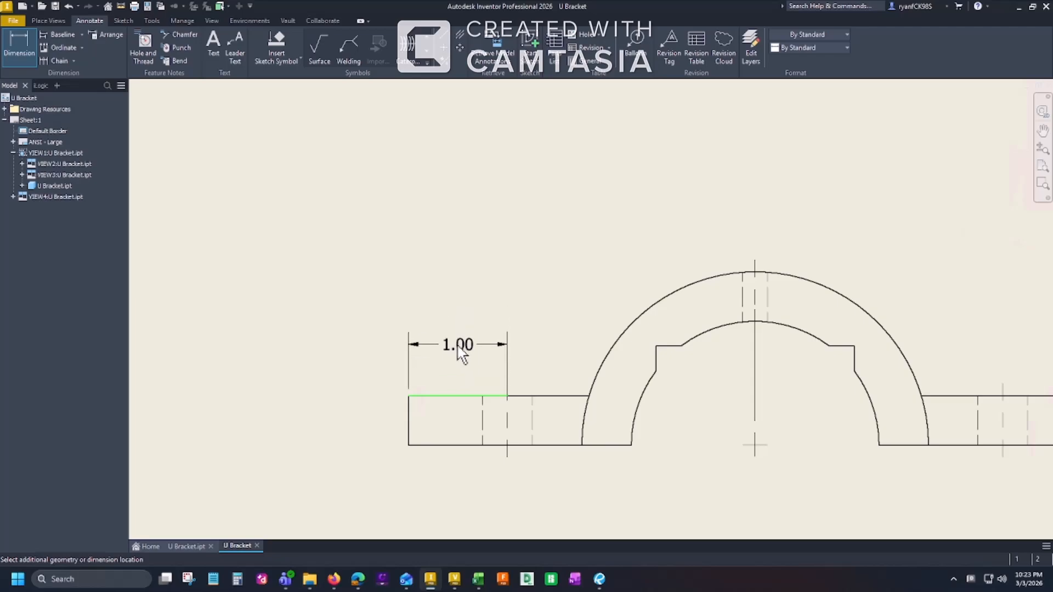
pyautogui.click(426, 445)
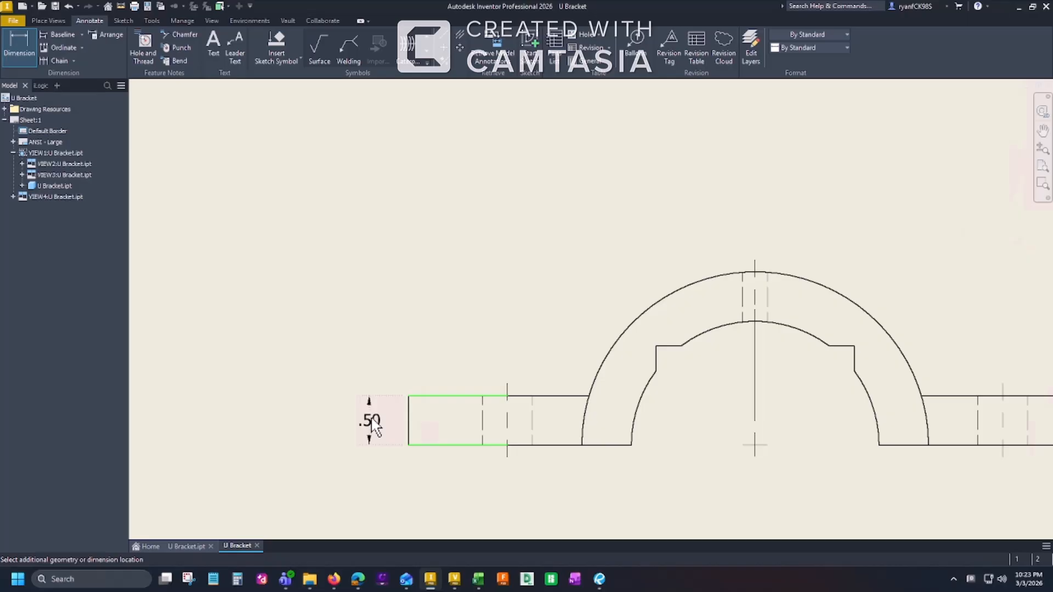
pyautogui.click(371, 425)
pyautogui.scroll(-2, 314, 440)
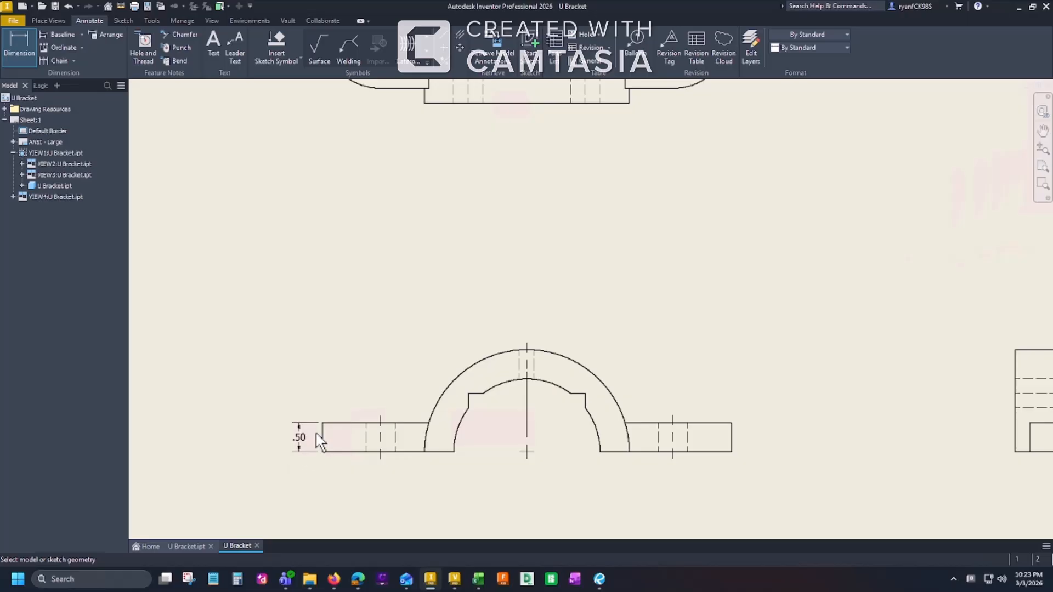
# - Dimension the radii of the arch's outer and inner arcs in the front view
pyautogui.scroll(-4, 367, 432)
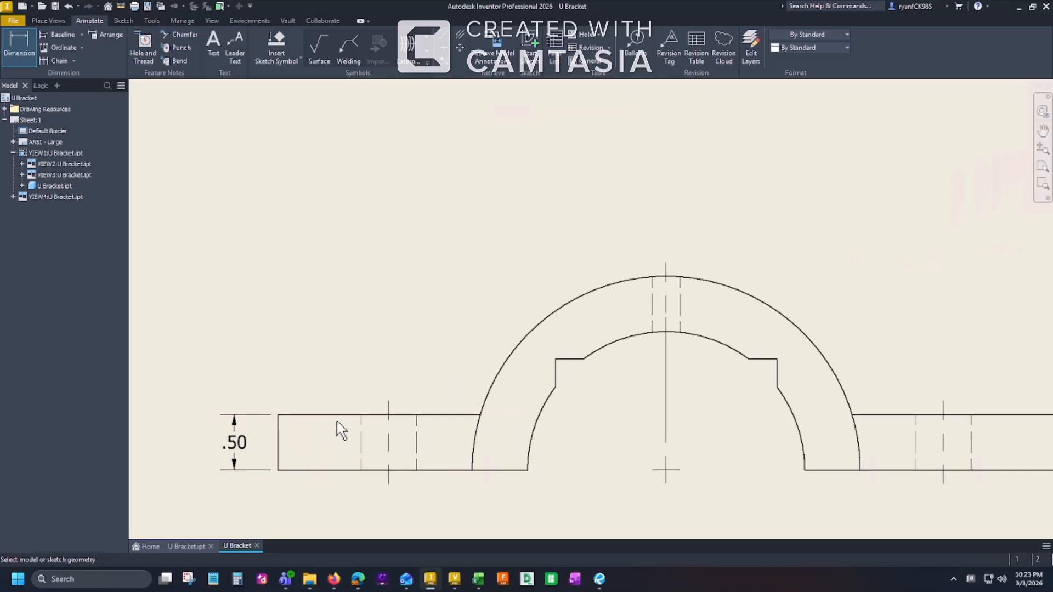
pyautogui.scroll(3, 341, 430)
pyautogui.click(605, 365)
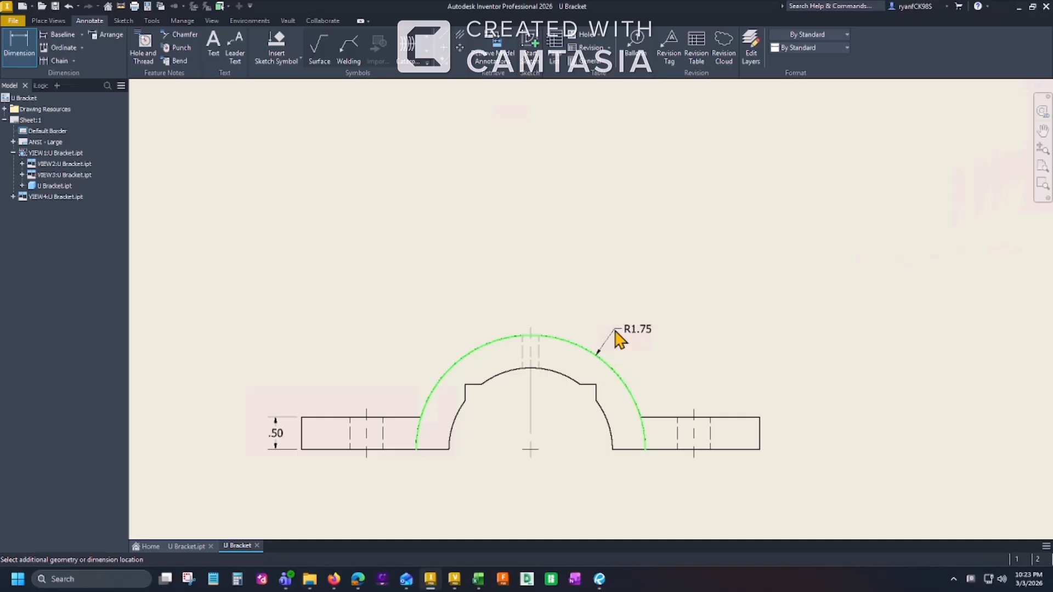
pyautogui.click(618, 339)
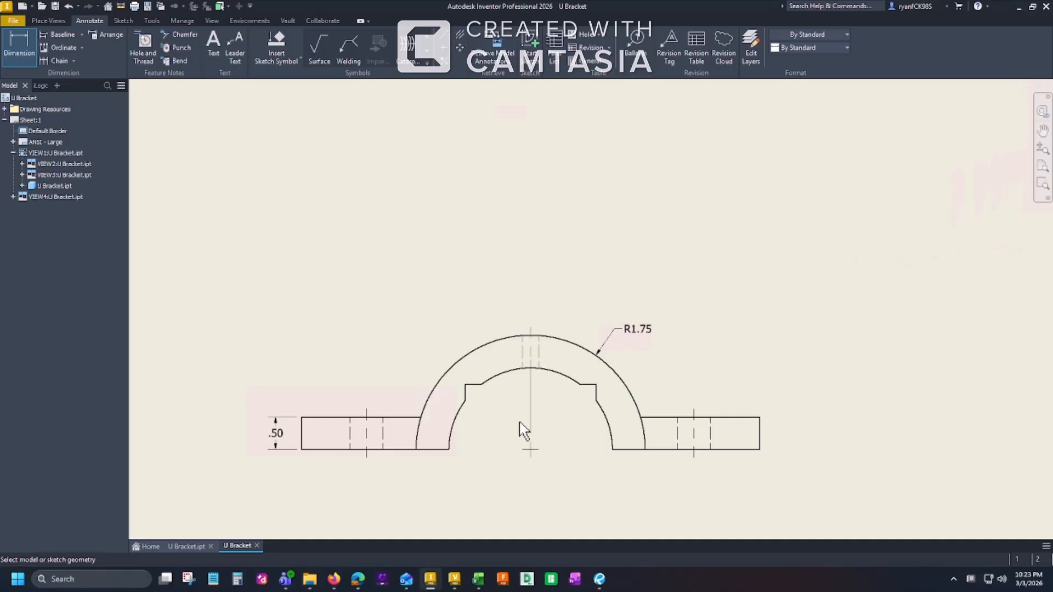
pyautogui.click(456, 420)
pyautogui.click(487, 441)
pyautogui.scroll(-4, 481, 410)
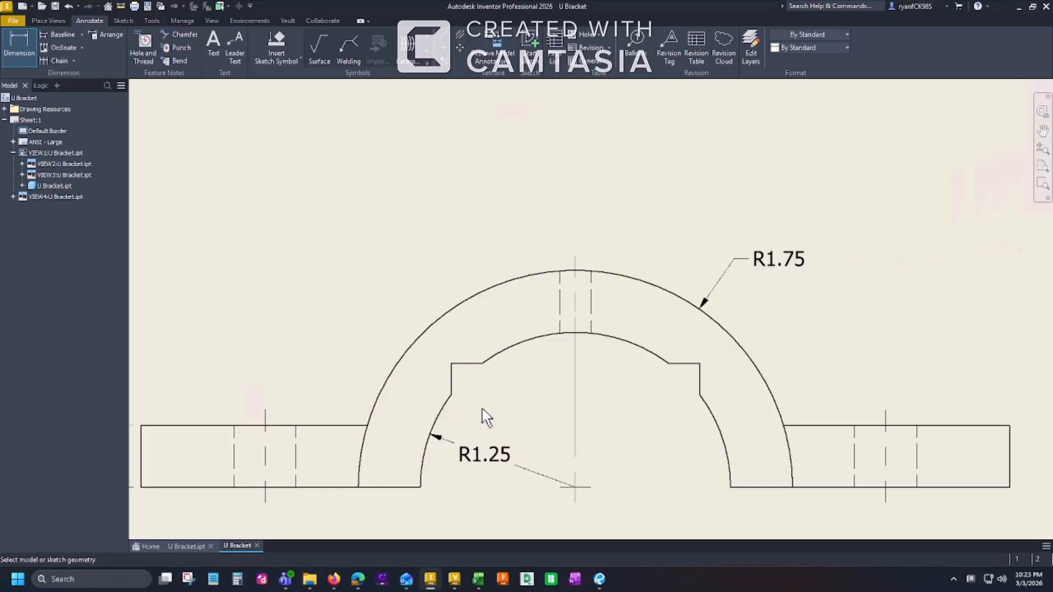
# - Dimension the height from the bracket's base to the inner notch's horizontal edge, placing it outside the flange thickness dimension
pyautogui.click(463, 364)
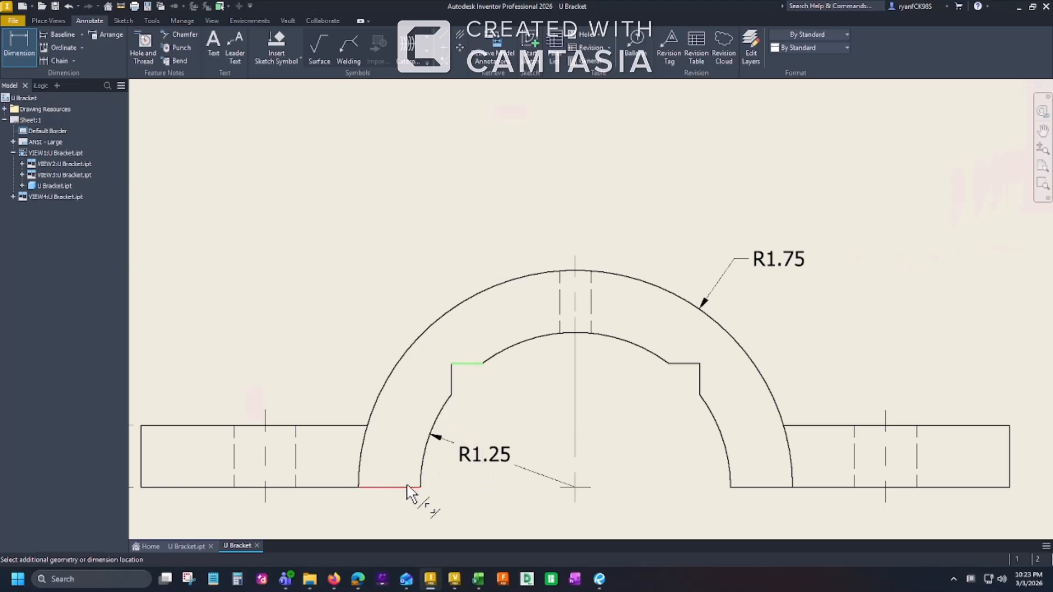
pyautogui.click(408, 486)
pyautogui.scroll(4, 410, 488)
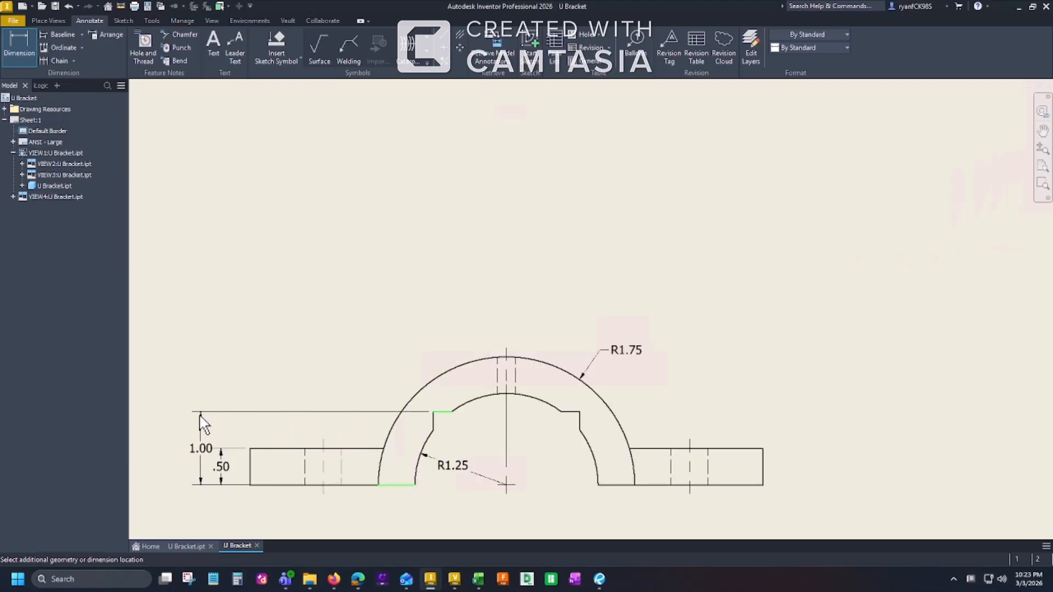
pyautogui.click(183, 414)
pyautogui.scroll(3, 470, 448)
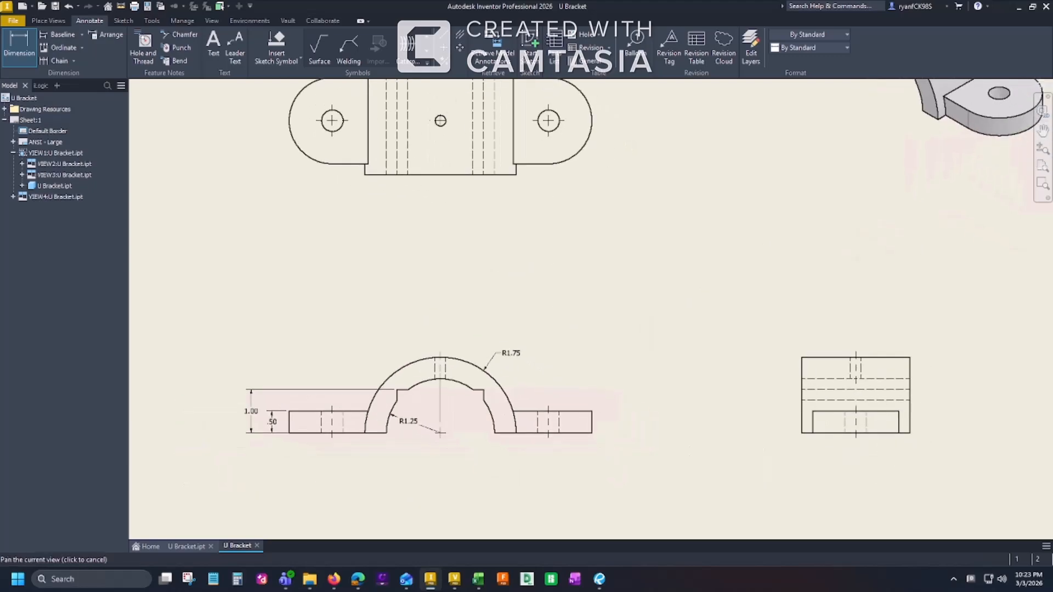
# - Dimension the left flange's rounded end radius and the left flange hole's diameter in the top view
pyautogui.moveTo(458, 463); pyautogui.dragTo(496, 437, button='middle')
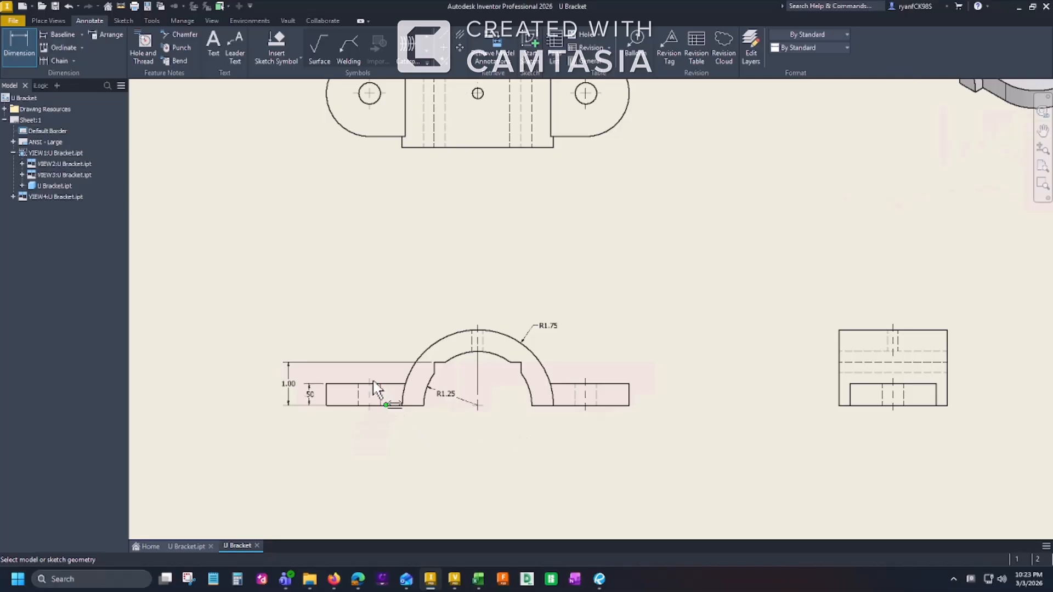
pyautogui.moveTo(422, 279); pyautogui.dragTo(442, 464, button='middle')
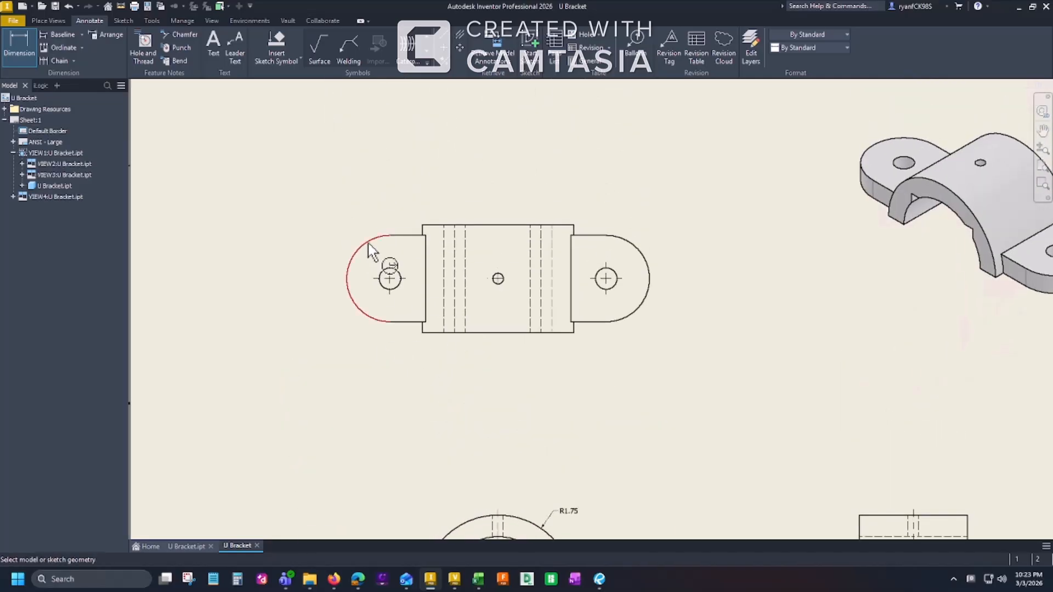
pyautogui.click(367, 242)
pyautogui.click(341, 229)
pyautogui.click(383, 289)
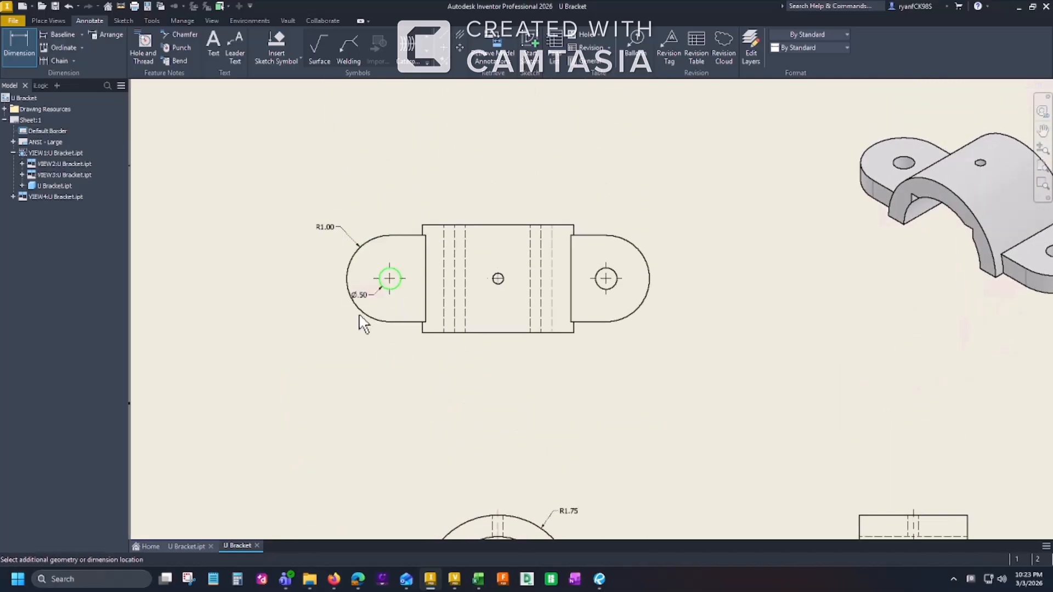
pyautogui.click(351, 332)
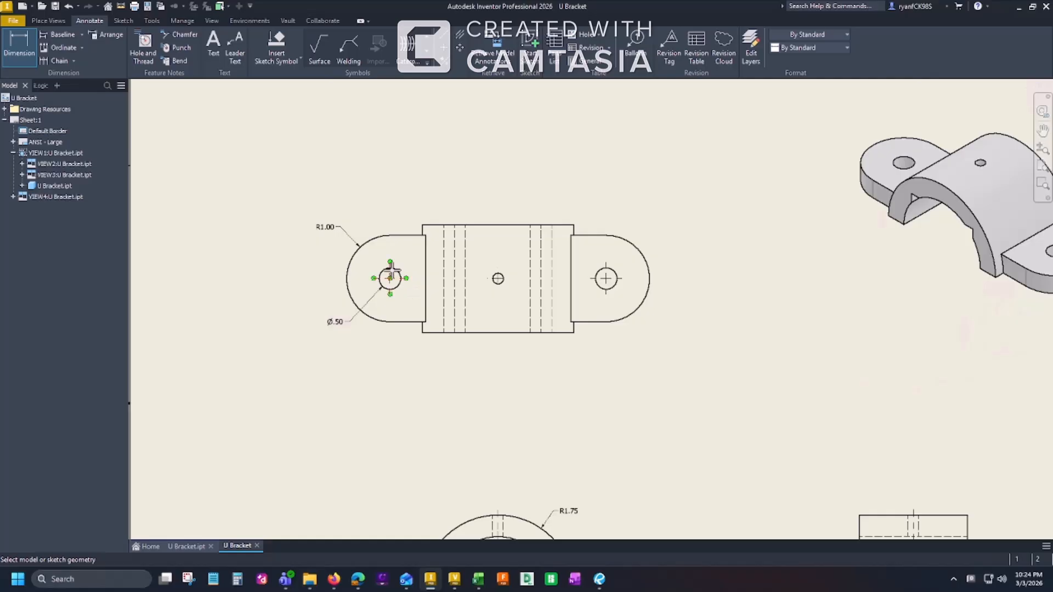
pyautogui.click(386, 277)
pyautogui.click(596, 280)
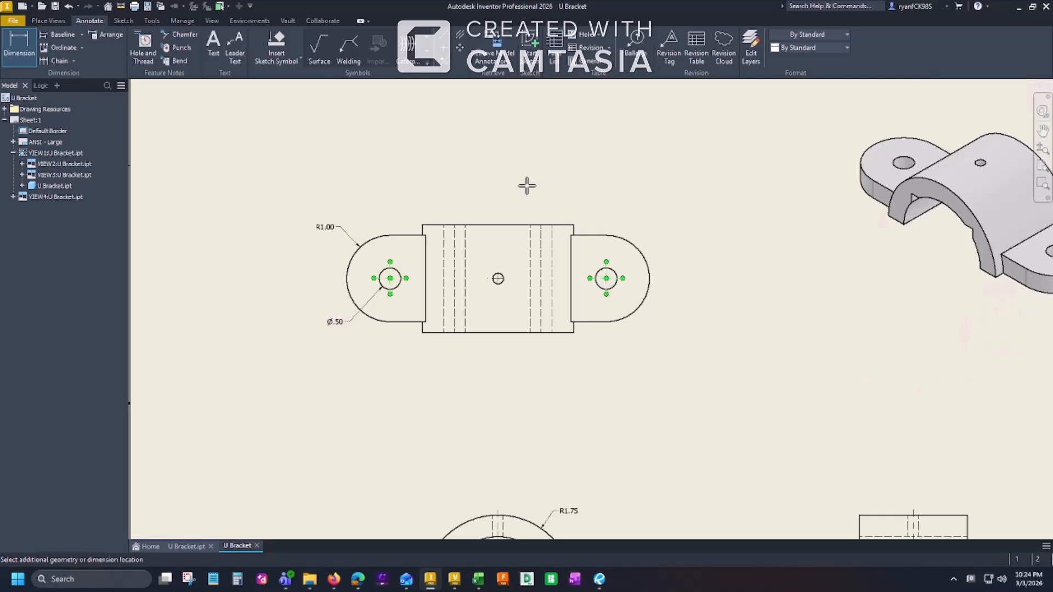
pyautogui.press('Escape')
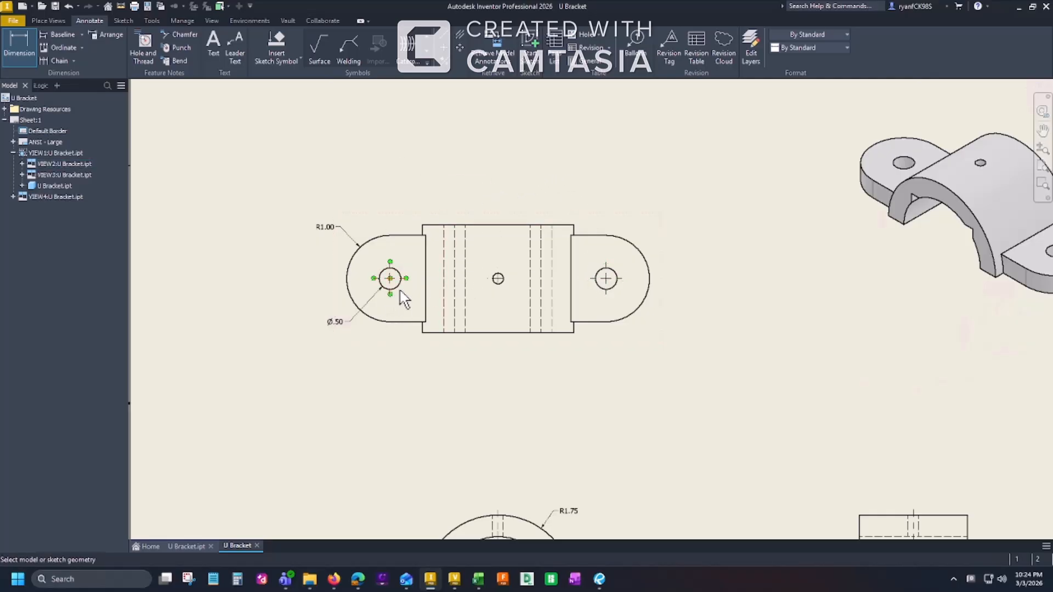
# - Dimension the horizontal distance between the two flange holes in the top view, placing the dimension above the view
pyautogui.click(399, 286)
pyautogui.click(608, 284)
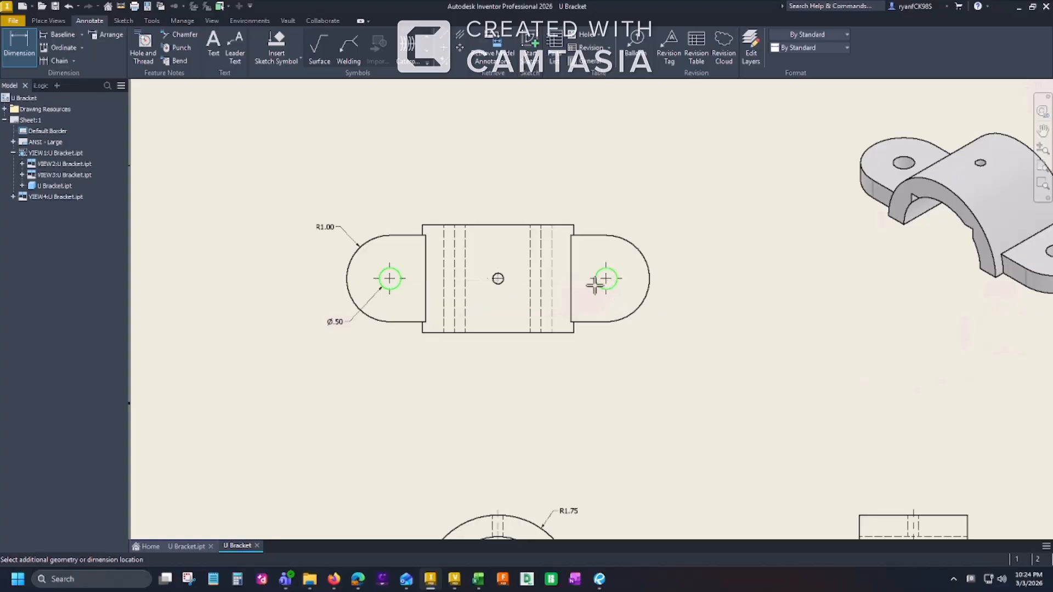
pyautogui.click(527, 196)
# - Dimension the horizontal distance from the left flange hole to the small center hole, placing it beneath the hole-to-hole dimension
pyautogui.scroll(5, 502, 316)
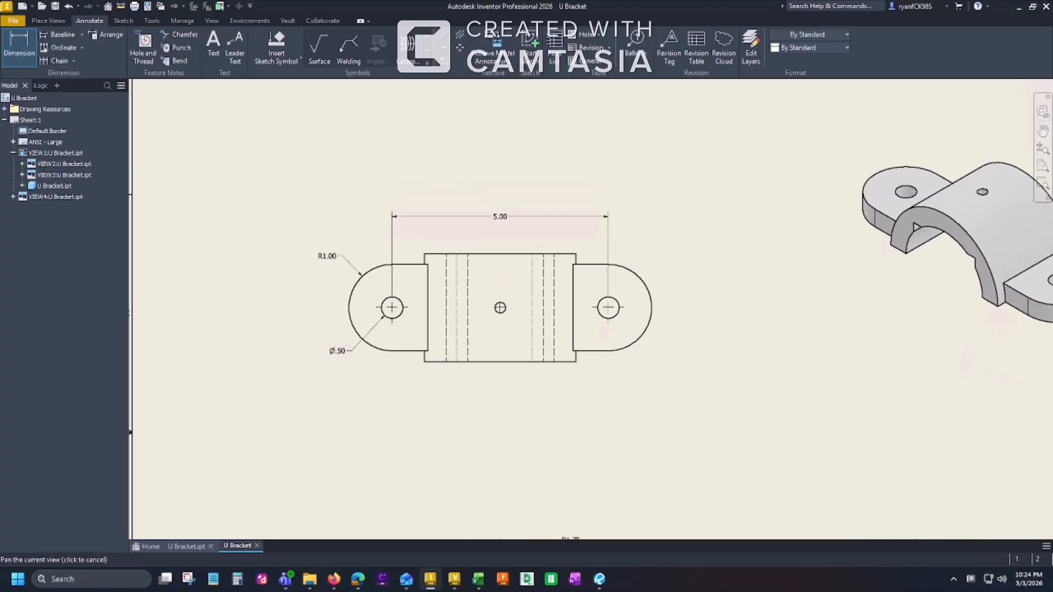
pyautogui.scroll(4, 500, 311)
pyautogui.click(513, 301)
pyautogui.scroll(-8, 512, 307)
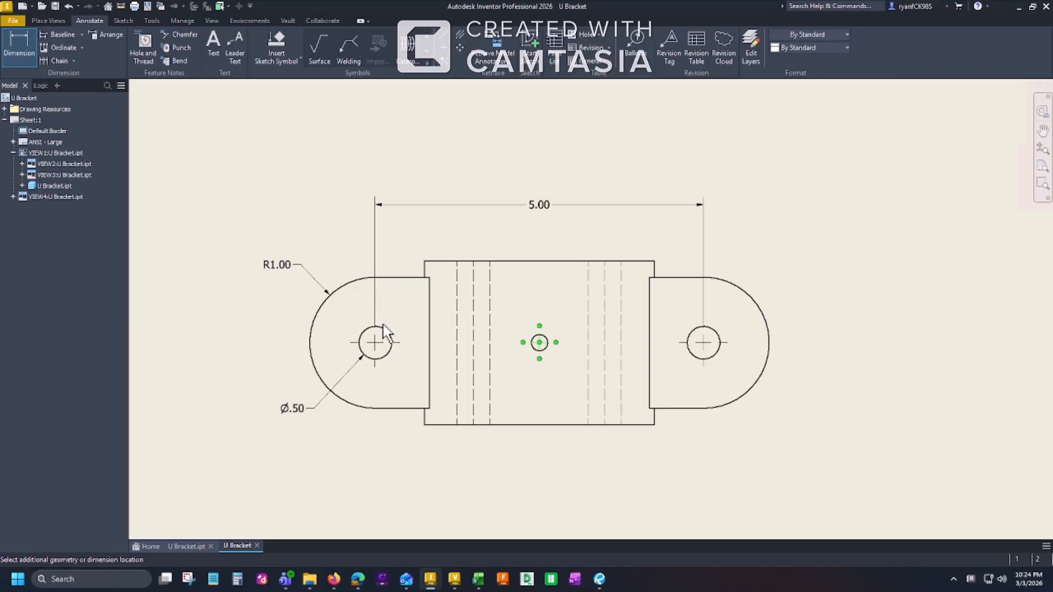
pyautogui.click(367, 331)
pyautogui.click(458, 227)
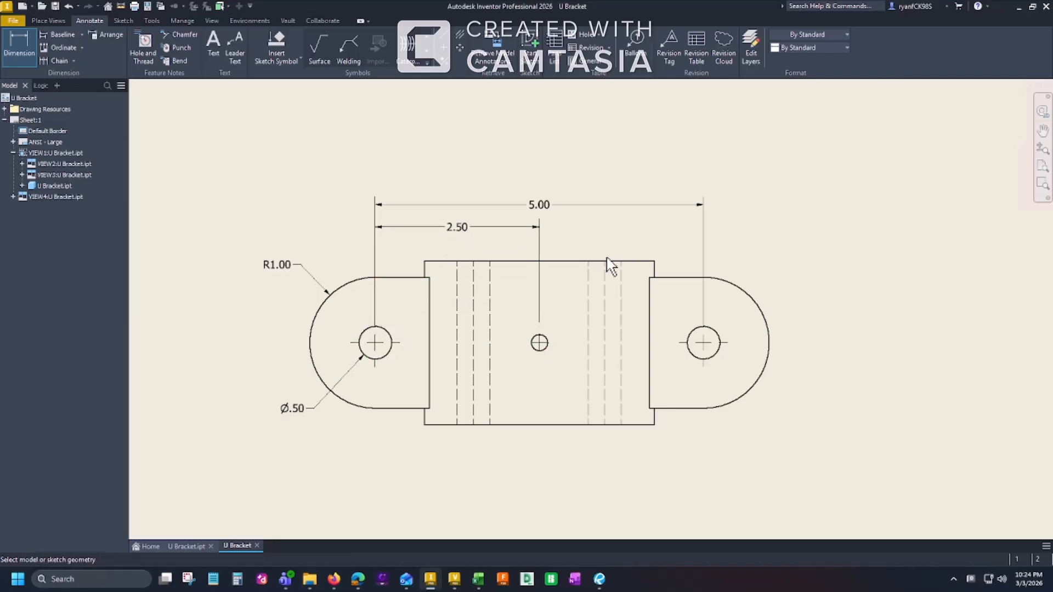
# - Dimension the arch body's full width between its two long horizontal edges in the top view, placing it beyond the right flange
pyautogui.scroll(-3, 607, 263)
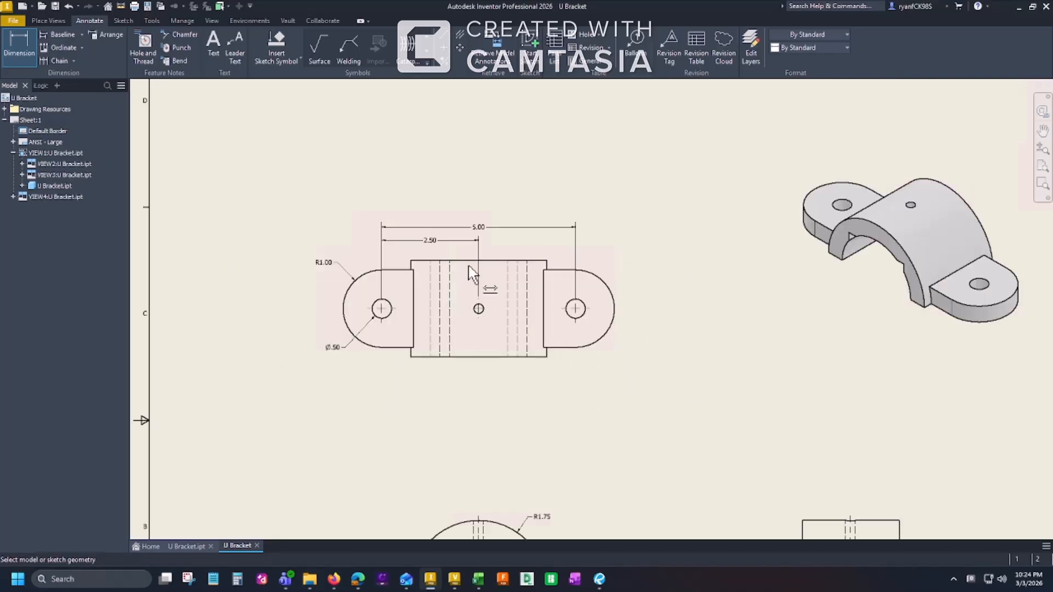
pyautogui.scroll(3, 545, 264)
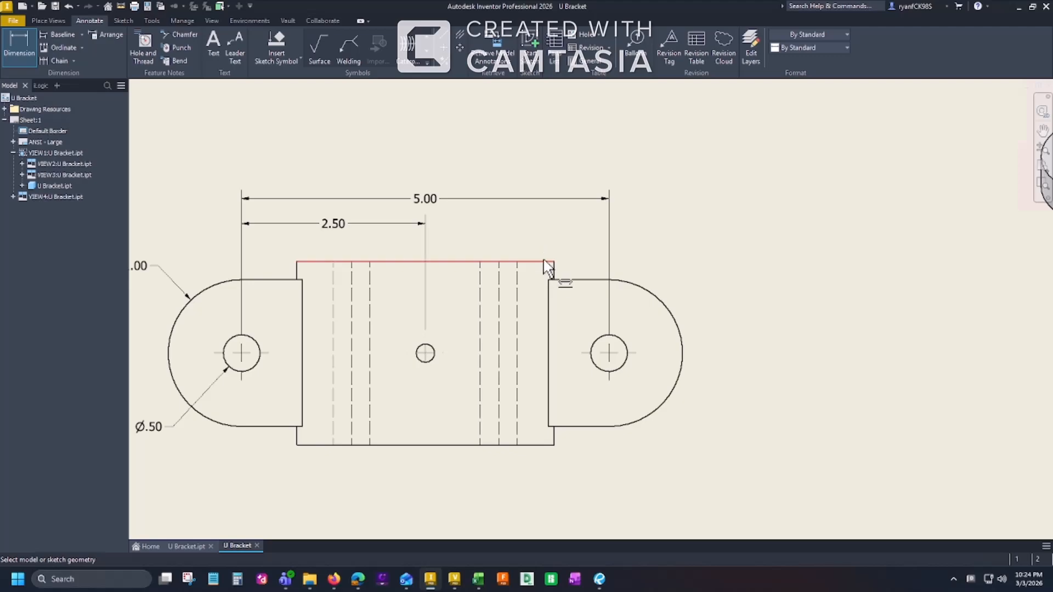
pyautogui.click(547, 262)
pyautogui.click(544, 445)
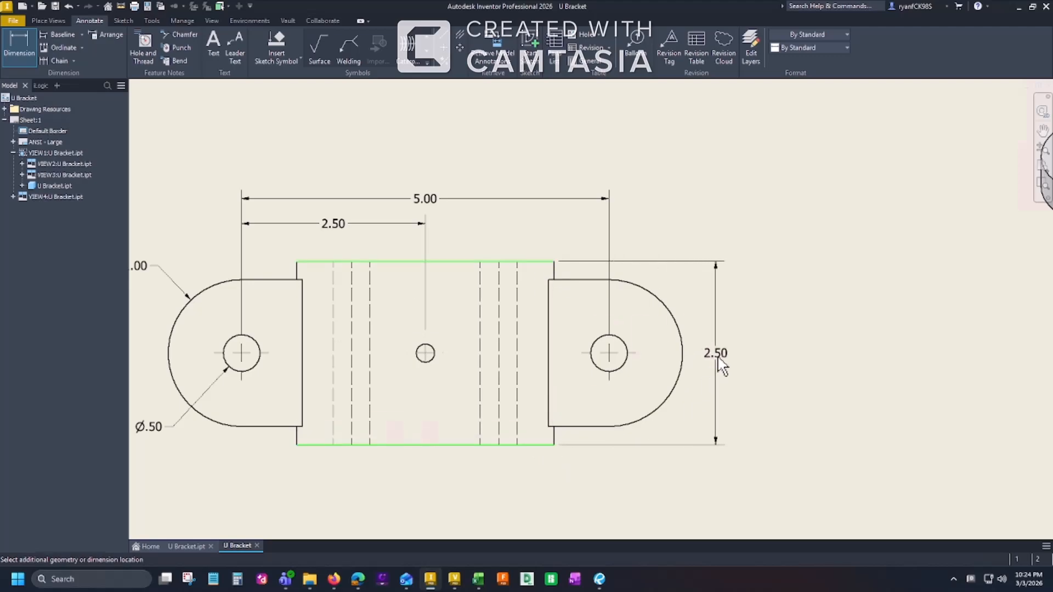
pyautogui.click(718, 362)
pyautogui.scroll(-3, 462, 228)
pyautogui.moveTo(604, 329); pyautogui.dragTo(563, 315, button='middle')
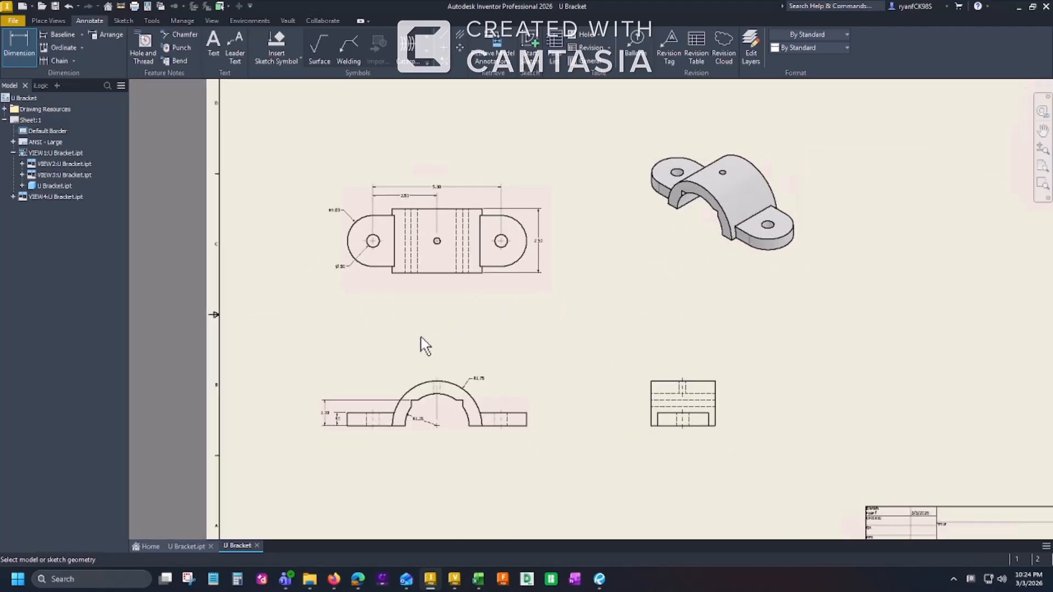
pyautogui.scroll(3, 420, 335)
pyautogui.moveTo(420, 333); pyautogui.dragTo(424, 357, button='middle')
pyautogui.scroll(-2, 424, 358)
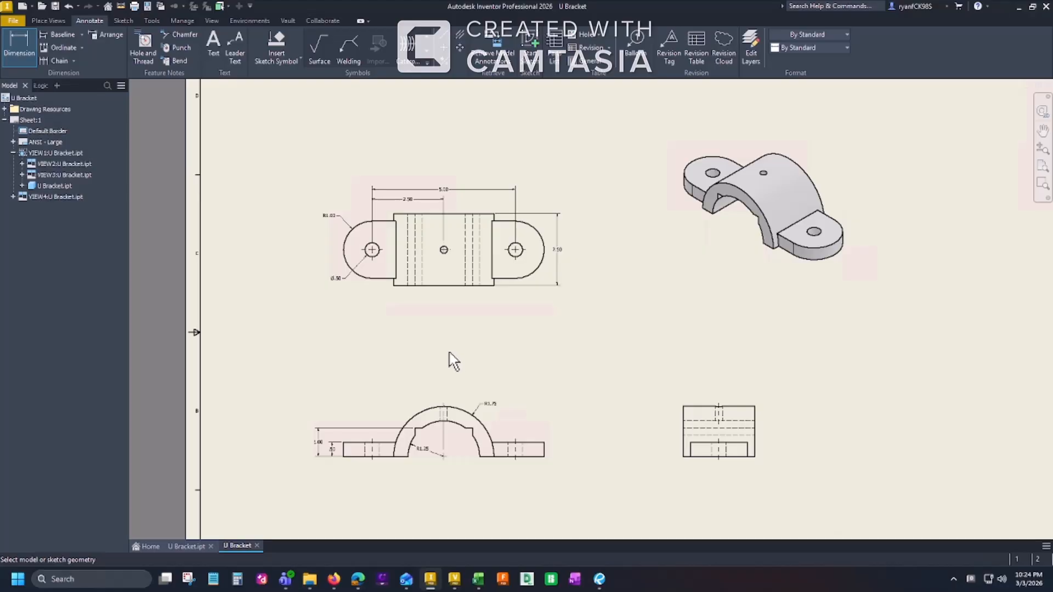
# - Append "TYP." to the left flange hole's diameter dimension in the top view
pyautogui.scroll(-3, 400, 317)
pyautogui.moveTo(387, 277); pyautogui.dragTo(472, 363, button='middle')
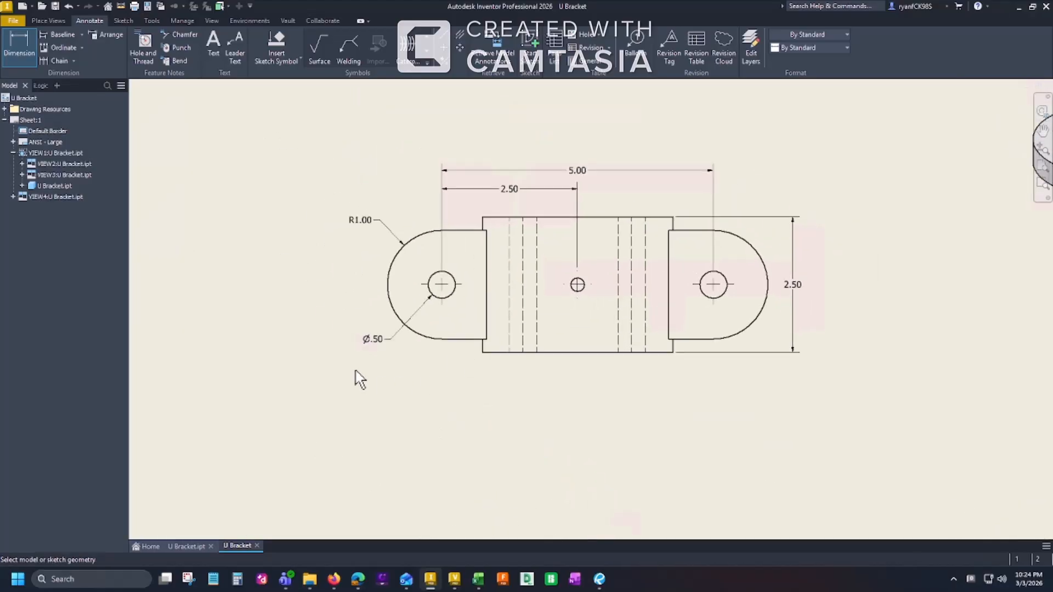
pyautogui.press('Escape')
pyautogui.click(372, 341)
pyautogui.doubleClick(368, 341)
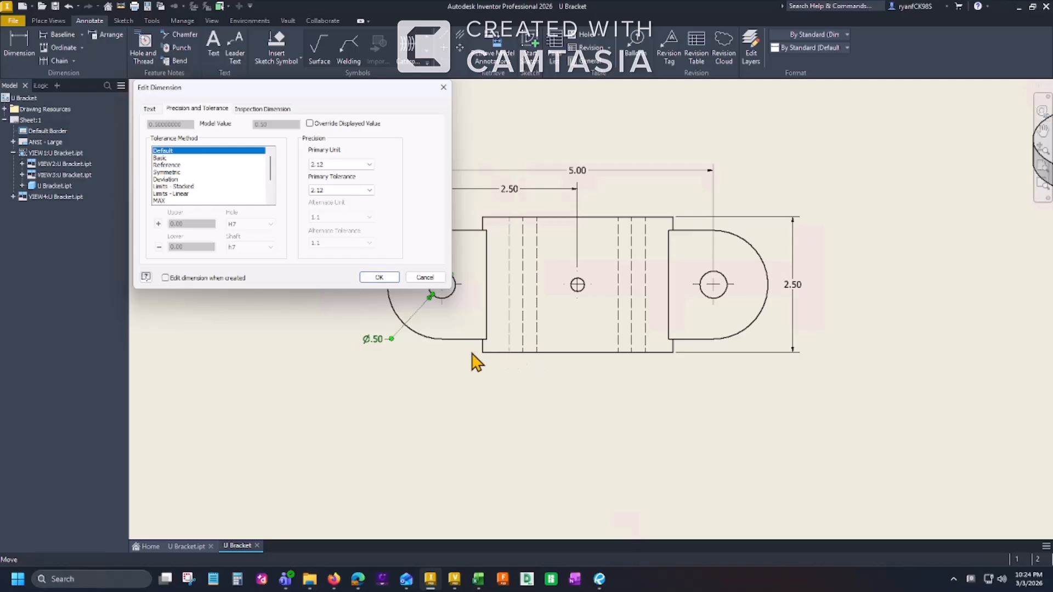
pyautogui.click(157, 110)
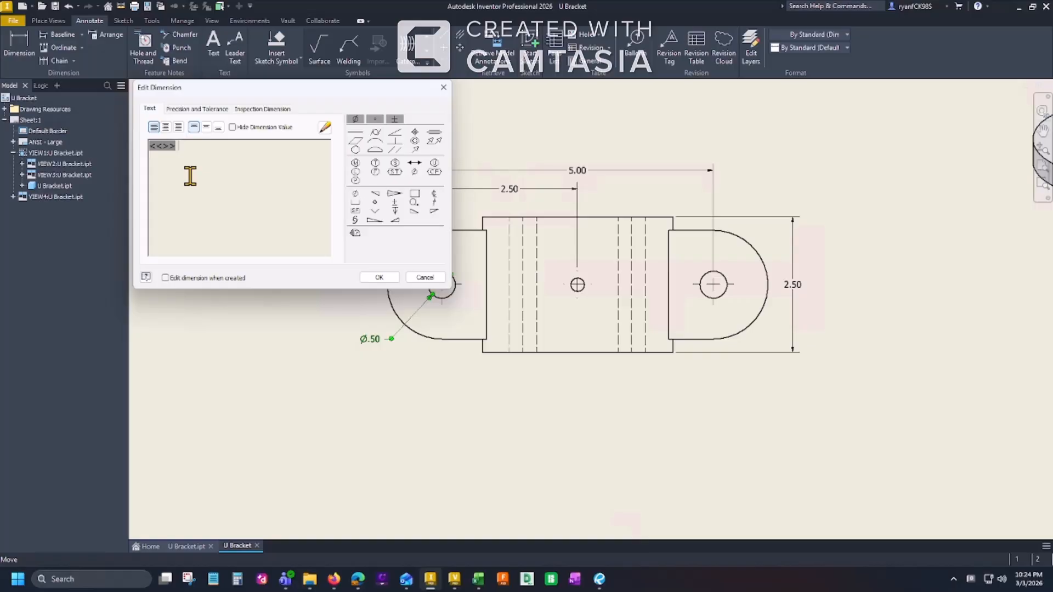
pyautogui.write('TYP')
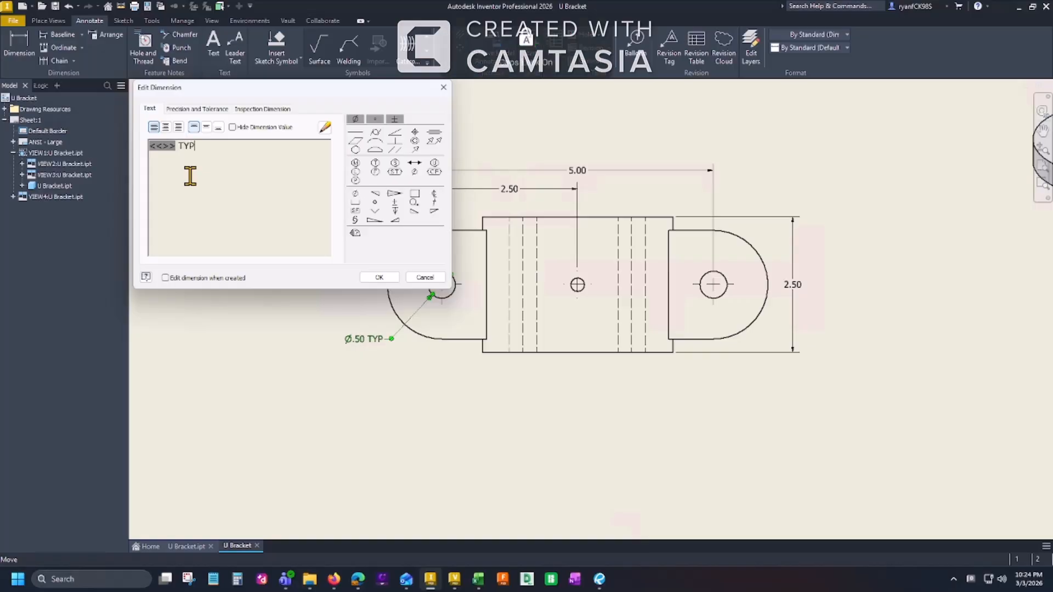
pyautogui.write('.')
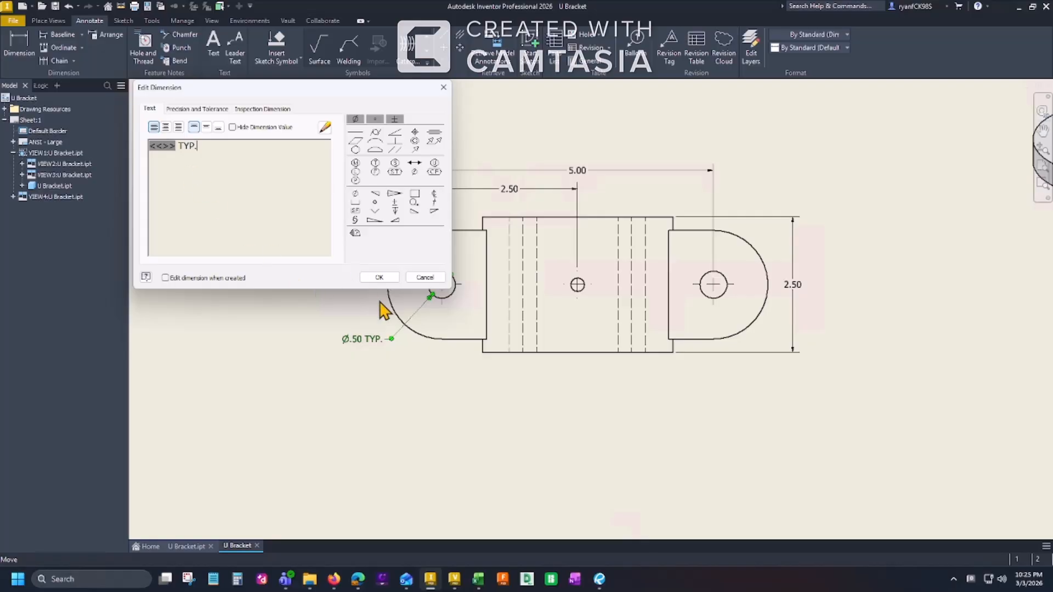
pyautogui.click(388, 277)
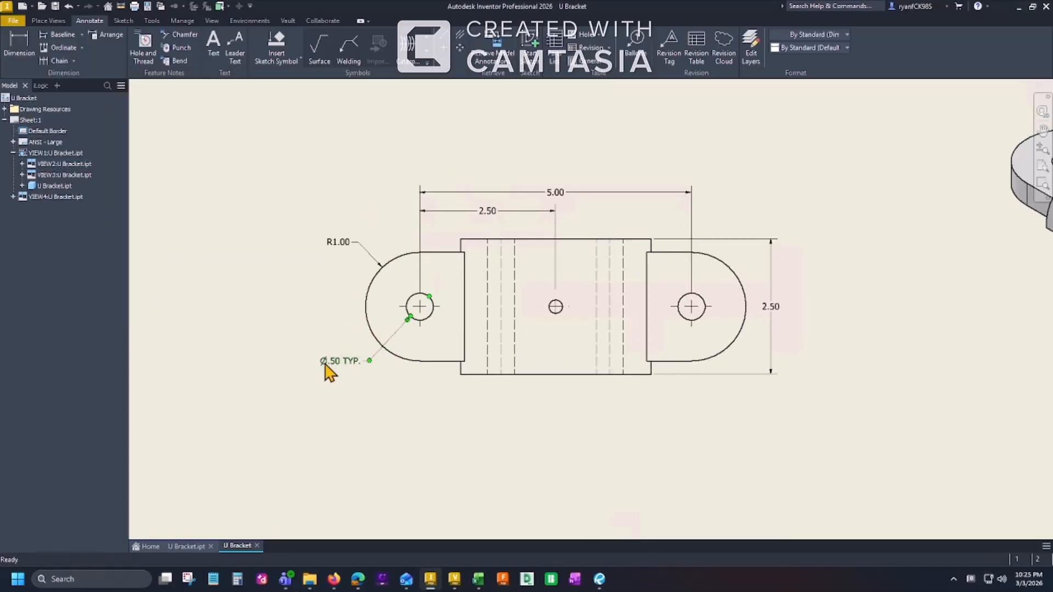
# - Append "TYP." to the left flange's rounded end radius dimension in the top view
pyautogui.moveTo(397, 401); pyautogui.dragTo(338, 371, button='middle')
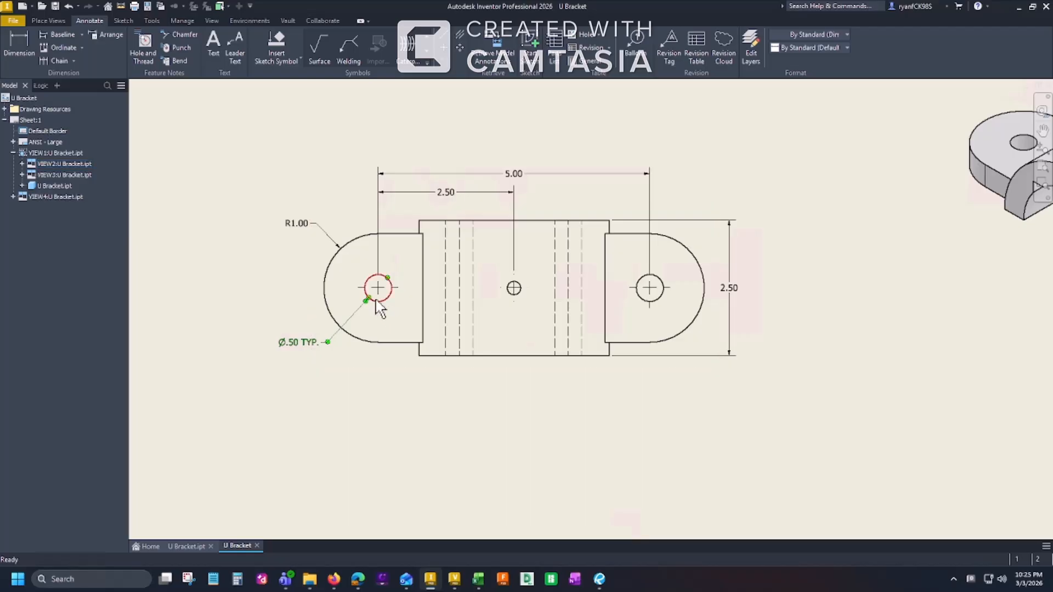
pyautogui.doubleClick(299, 229)
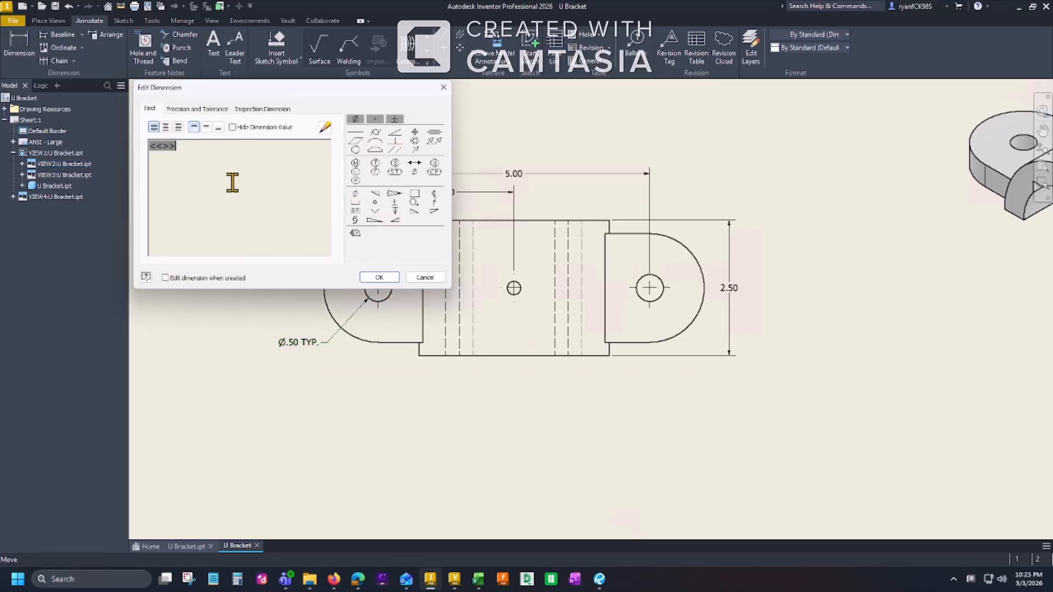
pyautogui.write('TYP.')
pyautogui.click(372, 280)
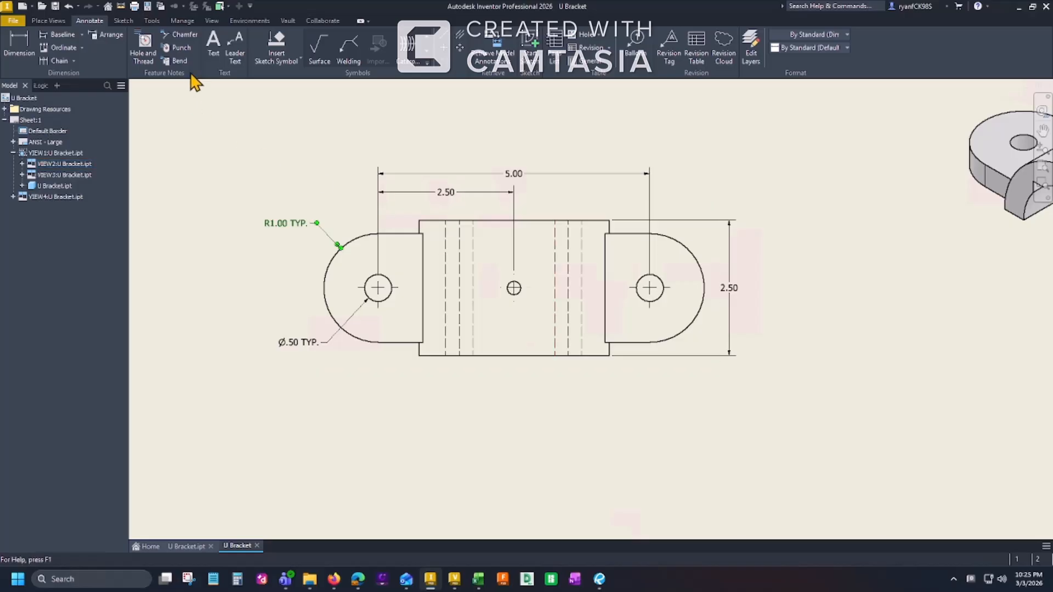
# - Dimension the small center hole's diameter in the top view, placing the leader text below the bracket outline
pyautogui.click(19, 48)
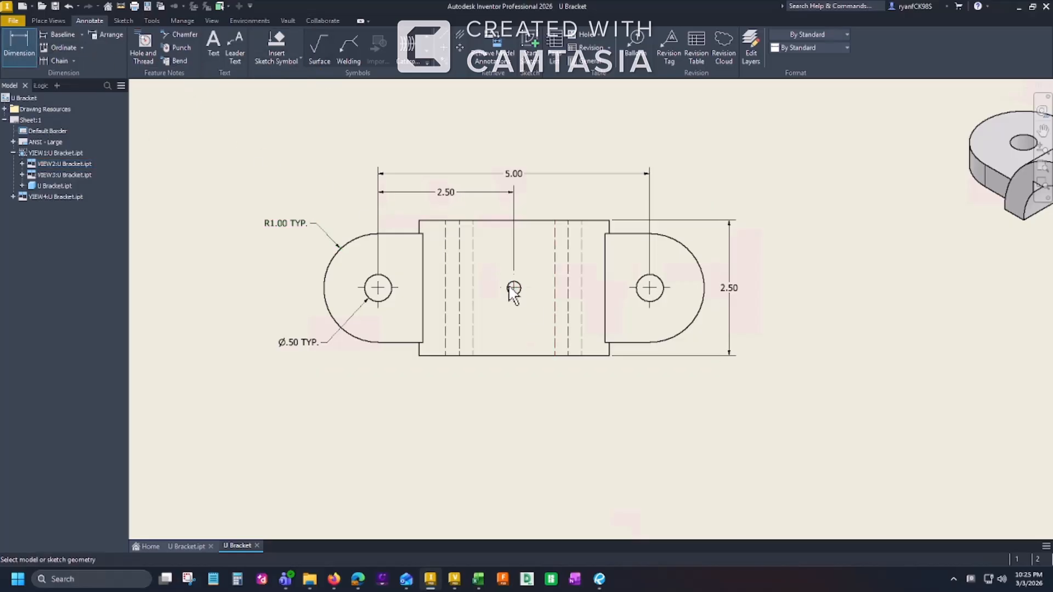
pyautogui.scroll(2, 511, 307)
pyautogui.click(509, 291)
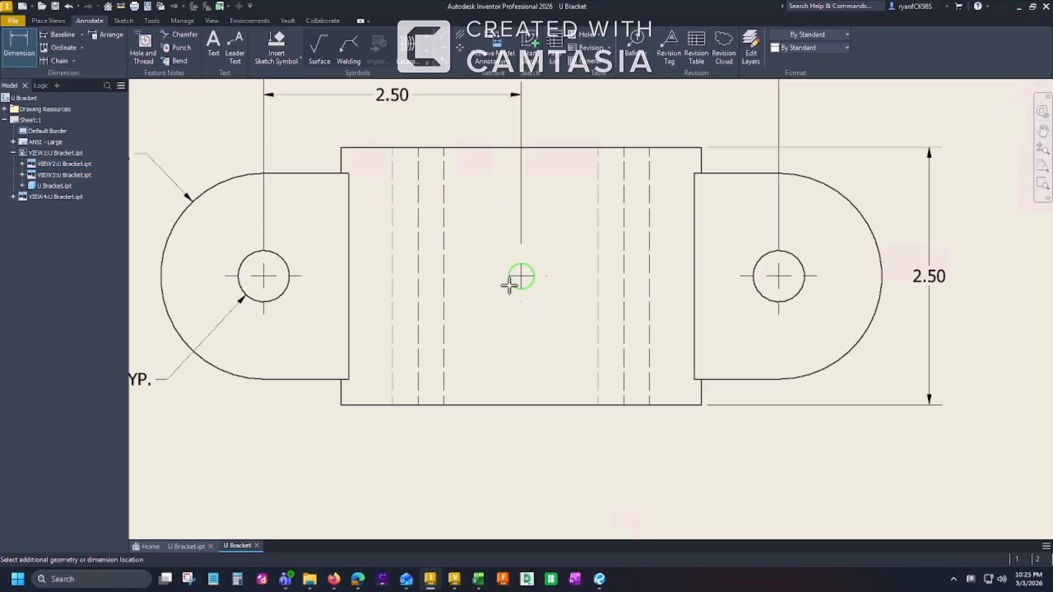
pyautogui.scroll(-3, 508, 289)
pyautogui.scroll(3, 479, 350)
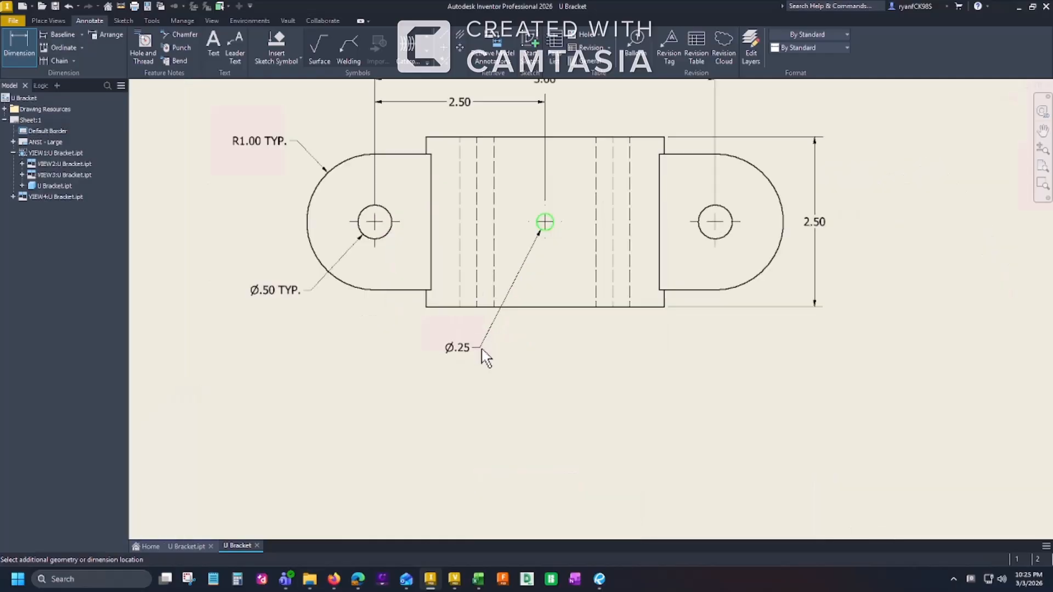
pyautogui.click(478, 355)
pyautogui.scroll(-3, 466, 370)
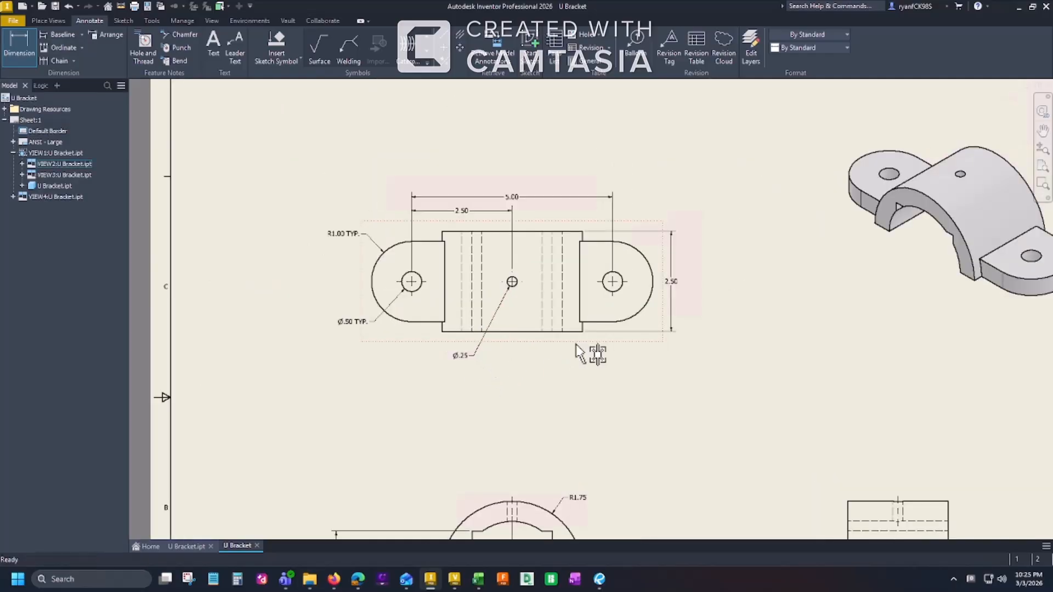
pyautogui.moveTo(645, 363); pyautogui.dragTo(533, 358, button='middle')
pyautogui.press('Escape')
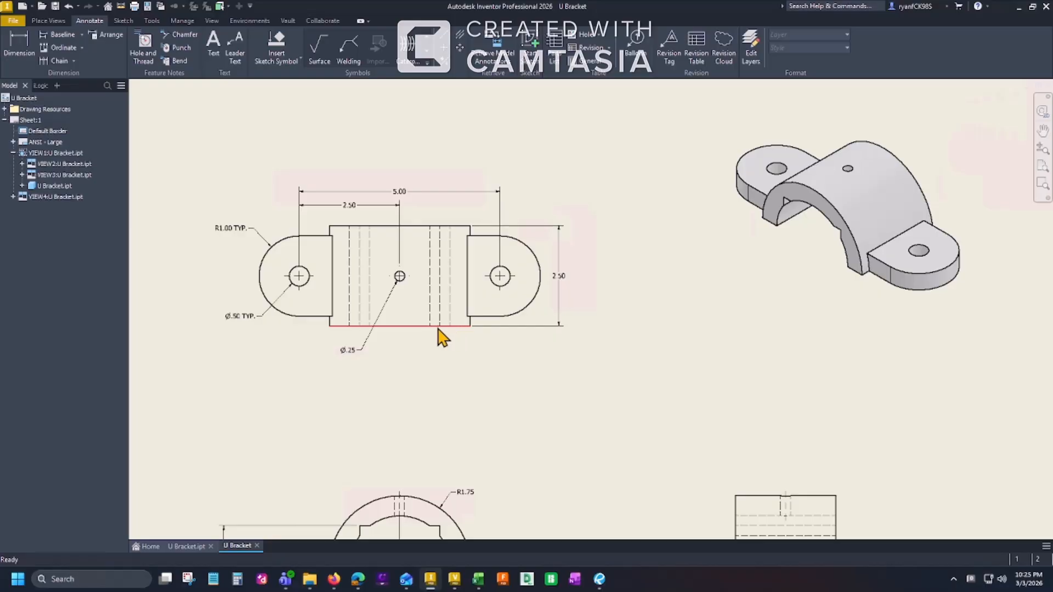
# - Move the top view slightly down toward the front view
pyautogui.moveTo(439, 331); pyautogui.dragTo(482, 332, button='middle')
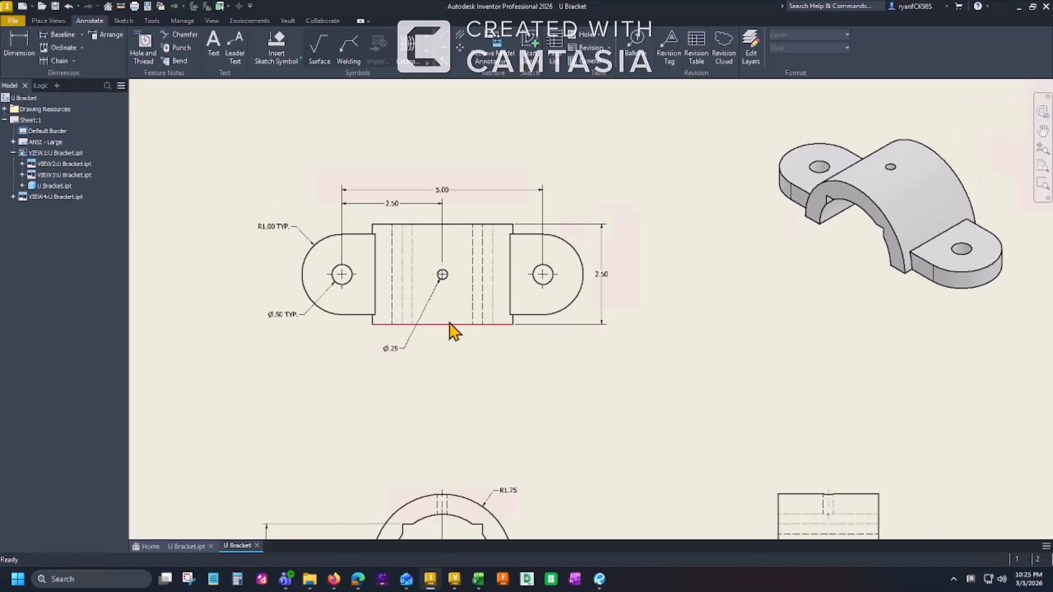
pyautogui.moveTo(503, 367); pyautogui.dragTo(505, 284, button='middle')
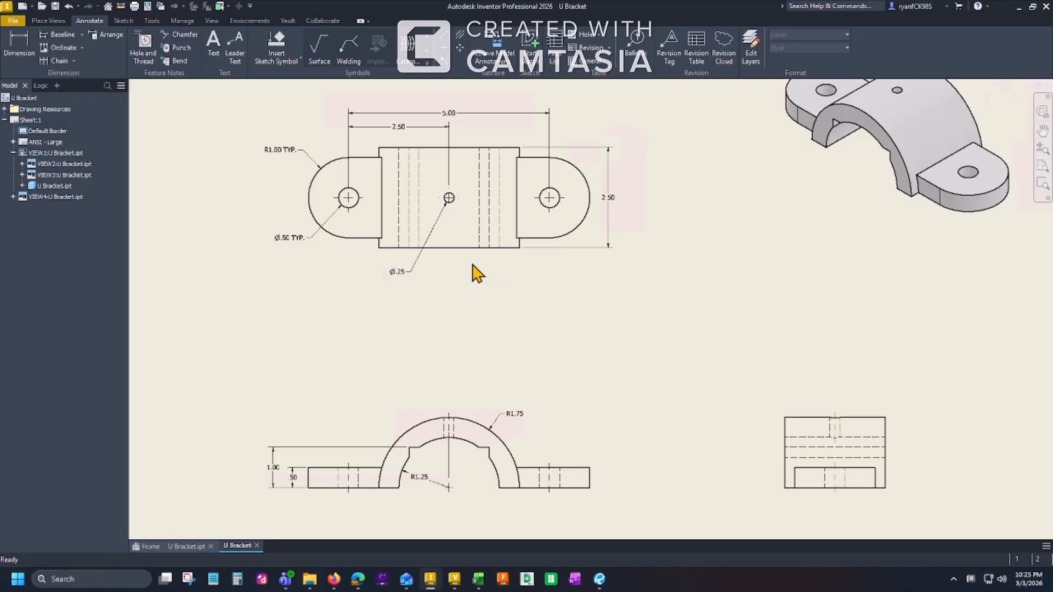
pyautogui.click(525, 265)
pyautogui.moveTo(526, 264); pyautogui.dragTo(524, 265)
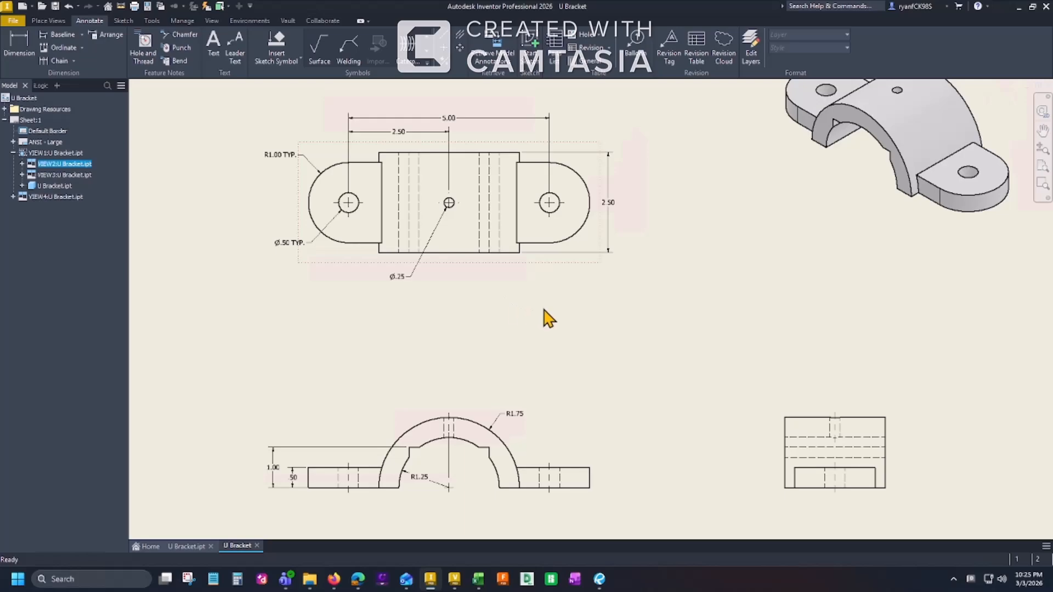
# - Dimension the bracket's overall height in the side view, placing the dimension to the left of the view
pyautogui.scroll(-3, 544, 310)
pyautogui.moveTo(544, 310)
pyautogui.mouseDown(button='middle')
pyautogui.moveTo(466, 328)
pyautogui.moveTo(274, 255)
pyautogui.moveTo(235, 279)
pyautogui.moveTo(441, 301)
pyautogui.mouseUp(button='middle')
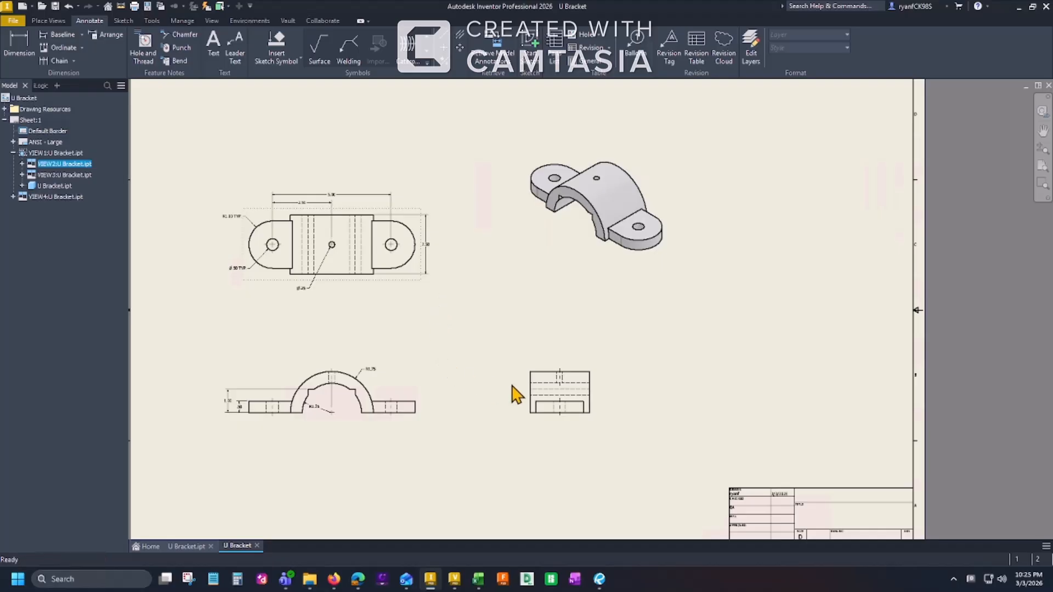
pyautogui.scroll(5, 515, 393)
pyautogui.moveTo(587, 404); pyautogui.dragTo(557, 355, button='middle')
pyautogui.press('d')
pyautogui.click(580, 300)
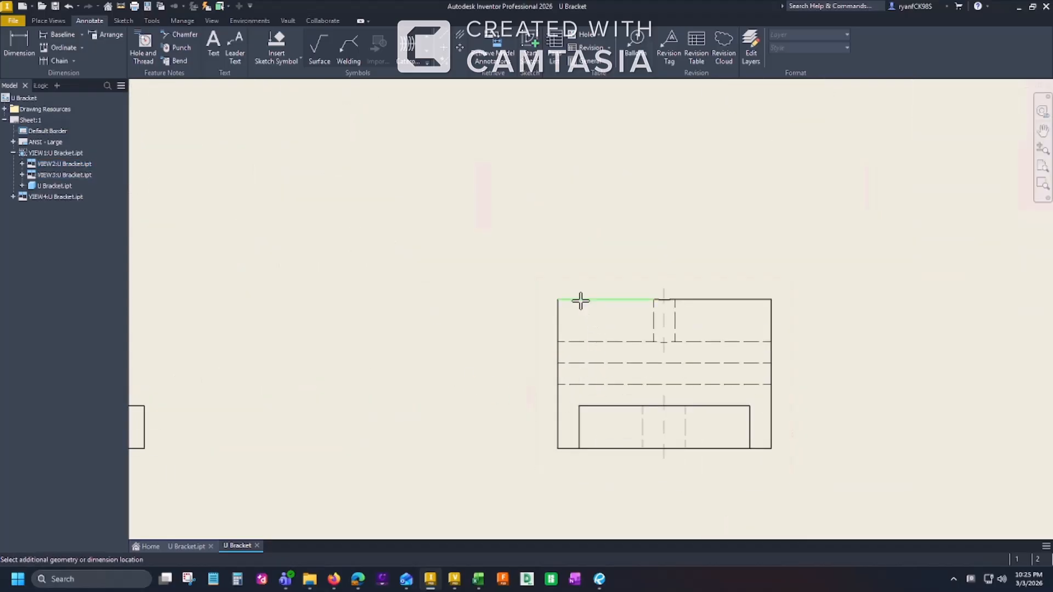
pyautogui.click(560, 449)
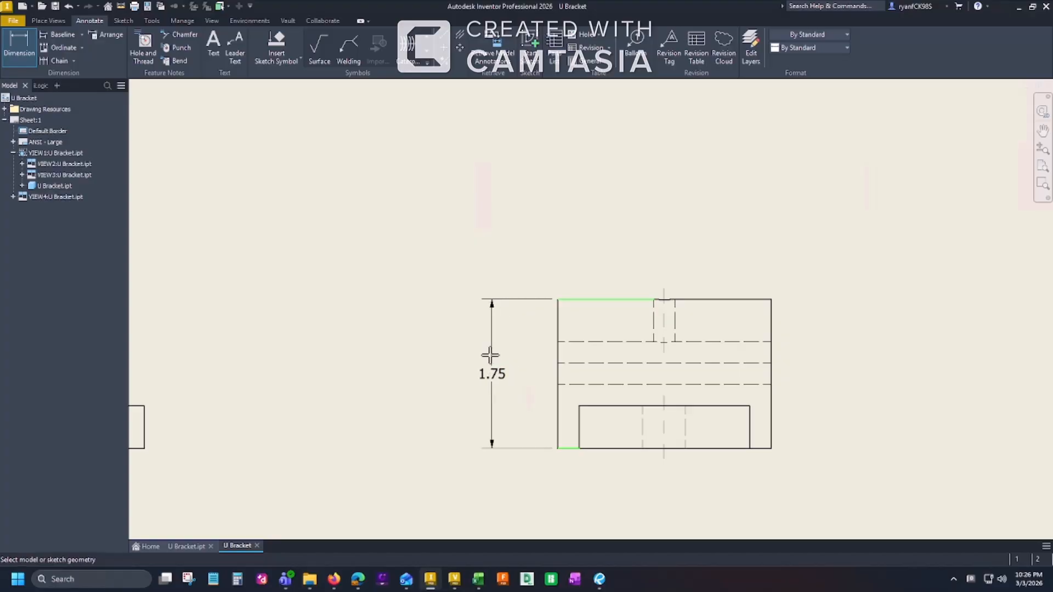
pyautogui.click(489, 355)
pyautogui.scroll(-3, 451, 357)
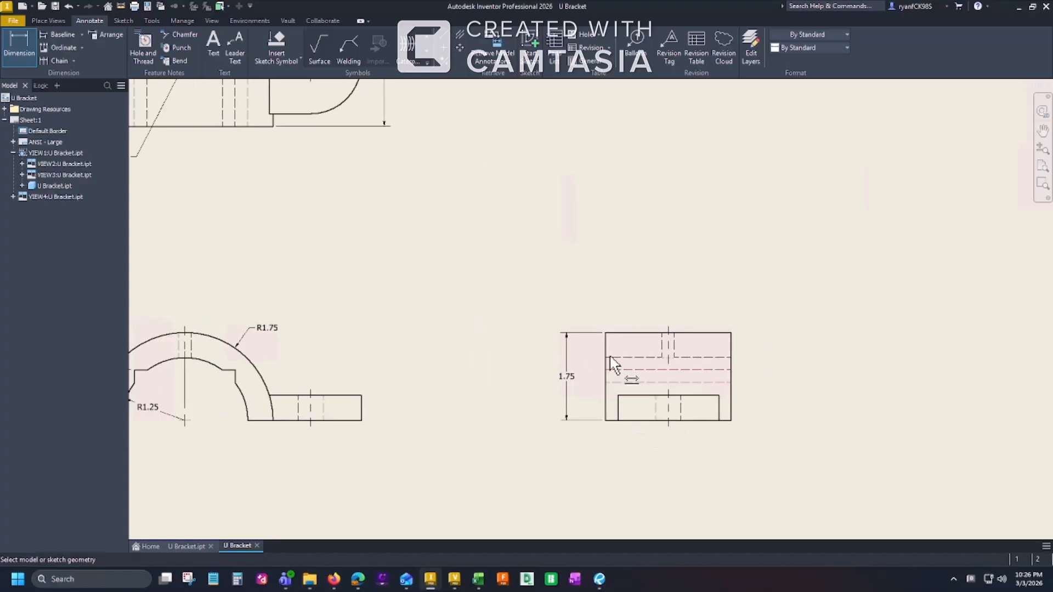
pyautogui.scroll(-3, 586, 345)
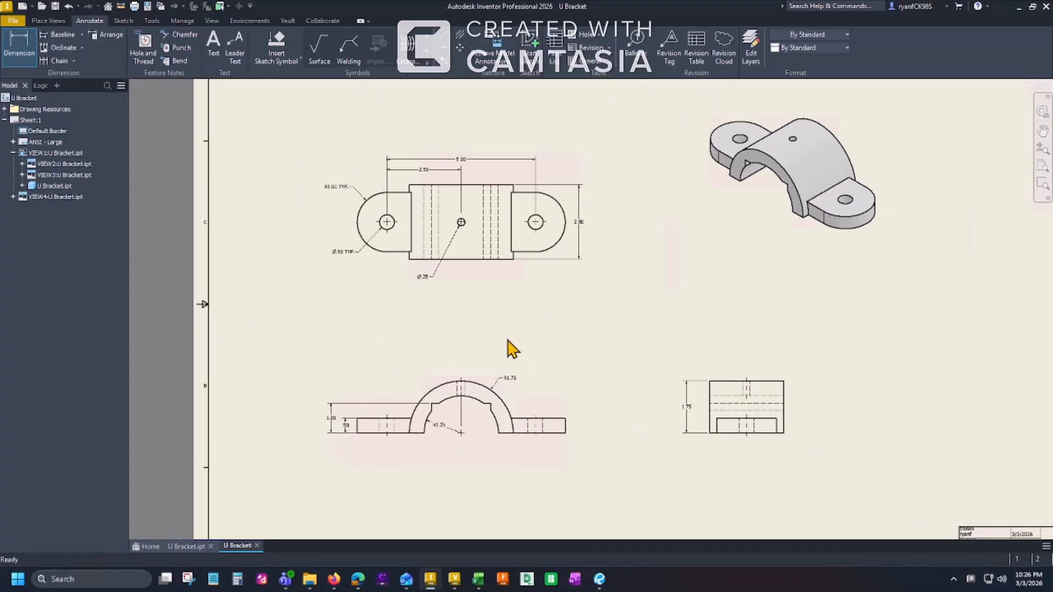
pyautogui.press('Escape')
pyautogui.moveTo(602, 315); pyautogui.dragTo(588, 344, button='middle')
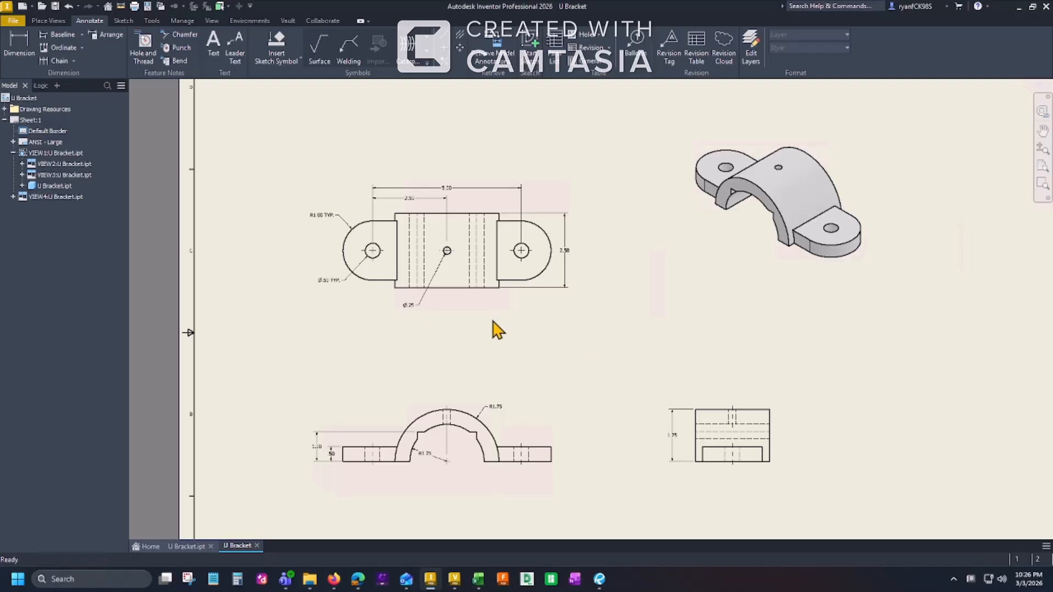
pyautogui.moveTo(568, 377); pyautogui.dragTo(547, 338, button='middle')
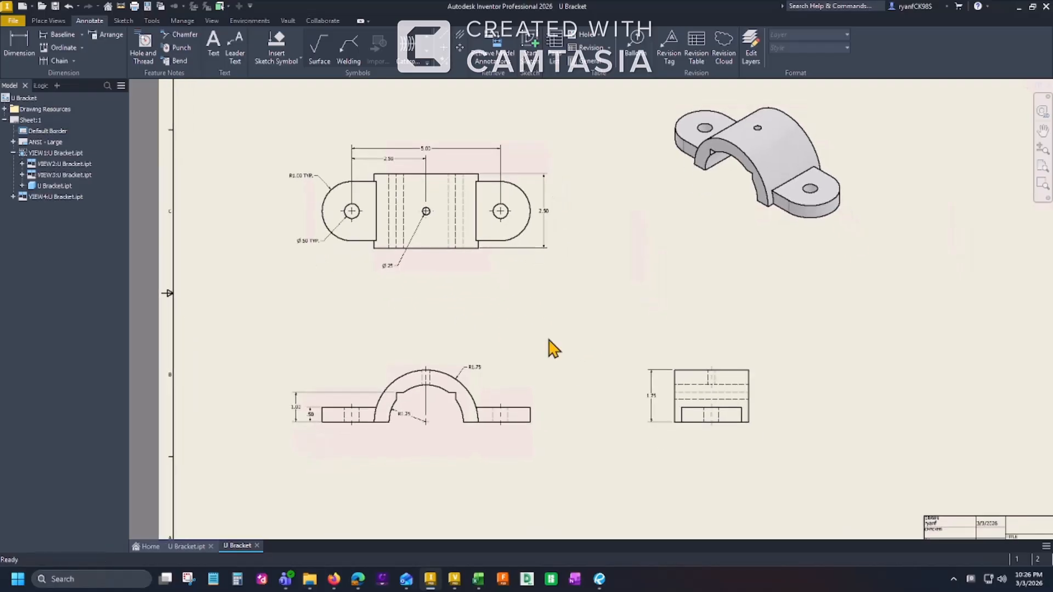
pyautogui.press('Home')
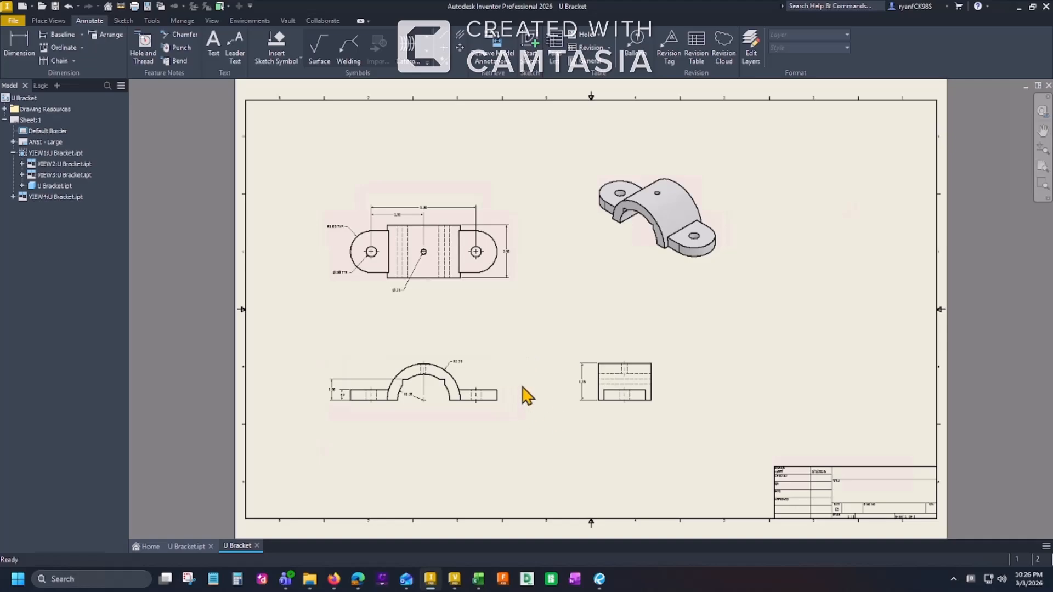
pyautogui.moveTo(668, 445)
pyautogui.mouseDown(button='middle')
pyautogui.moveTo(651, 414)
pyautogui.moveTo(722, 411)
pyautogui.moveTo(752, 430)
pyautogui.moveTo(689, 411)
pyautogui.mouseUp(button='middle')
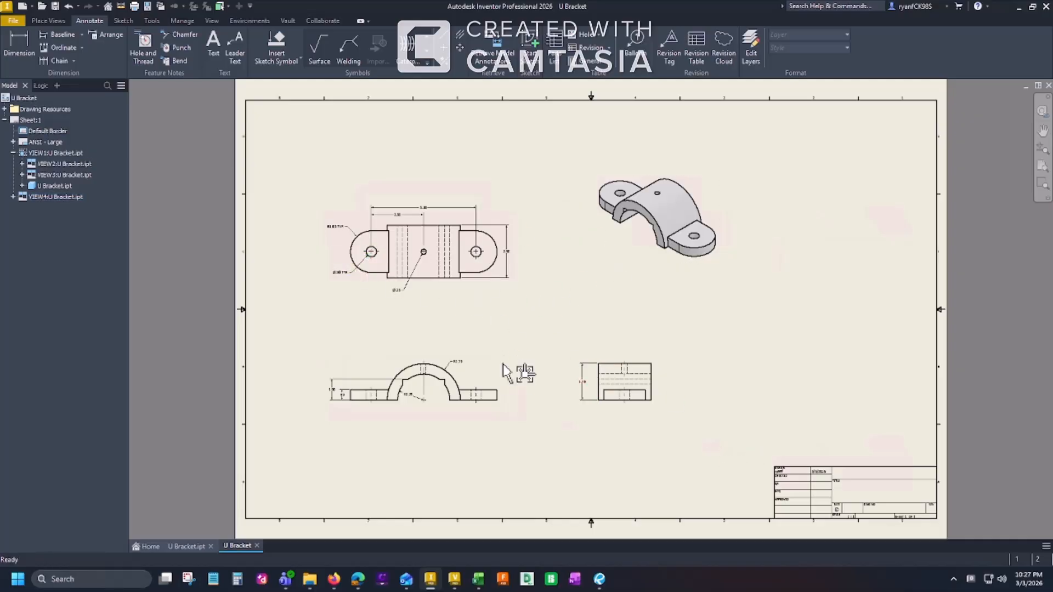
# - Start a PDF export of the drawing, set its print range to all sheets, and cancel without saving
pyautogui.click(17, 22)
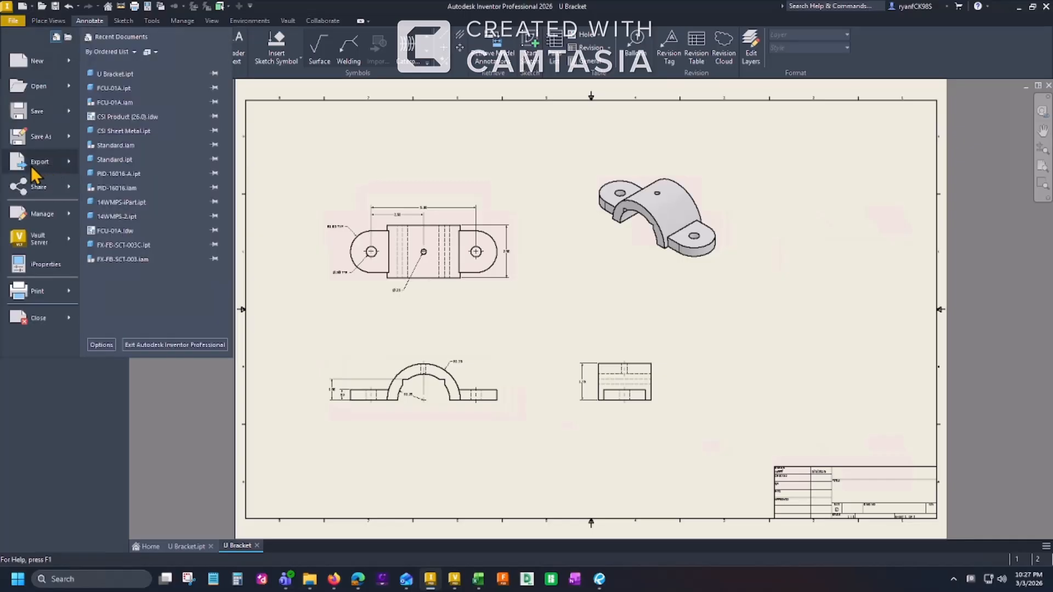
pyautogui.moveTo(31, 169)
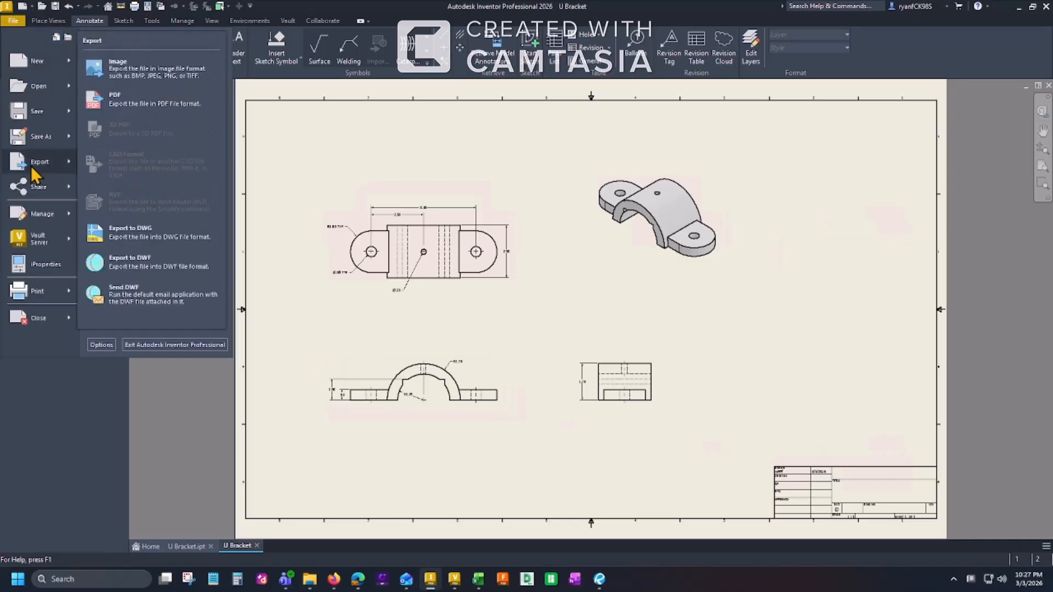
pyautogui.click(166, 104)
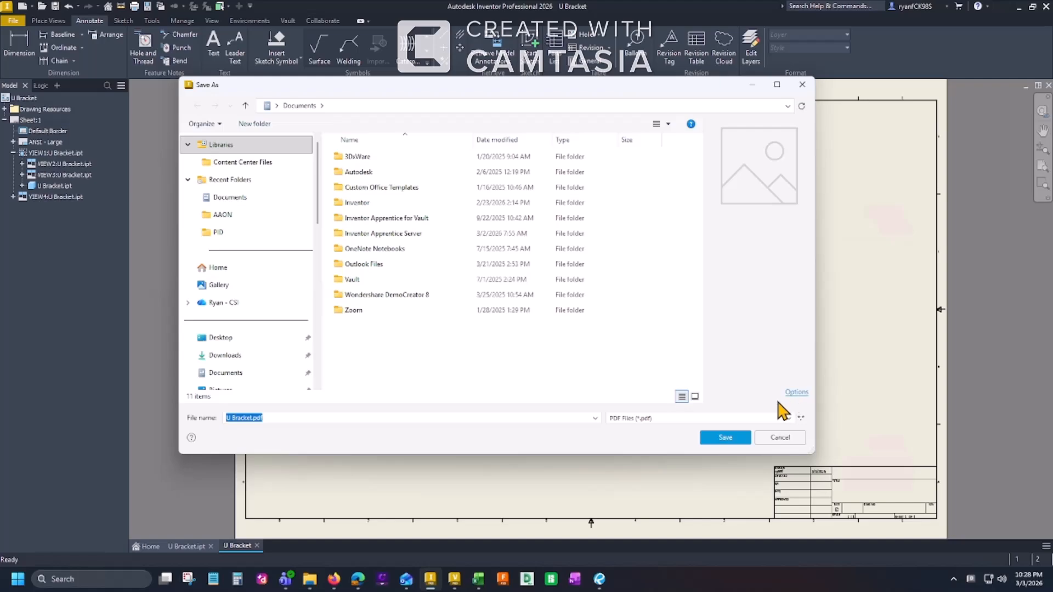
pyautogui.click(794, 392)
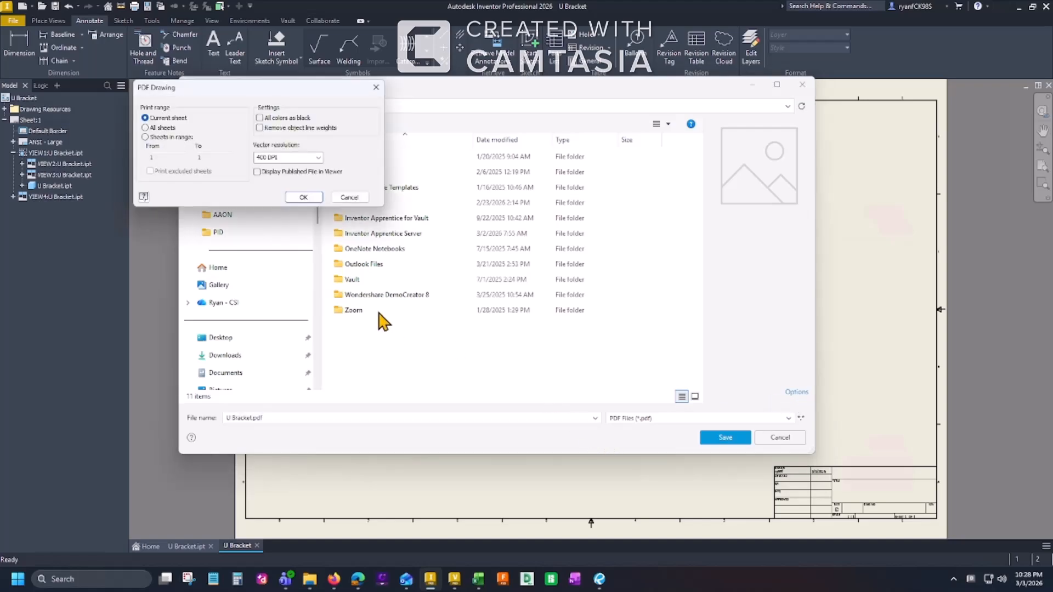
pyautogui.click(164, 128)
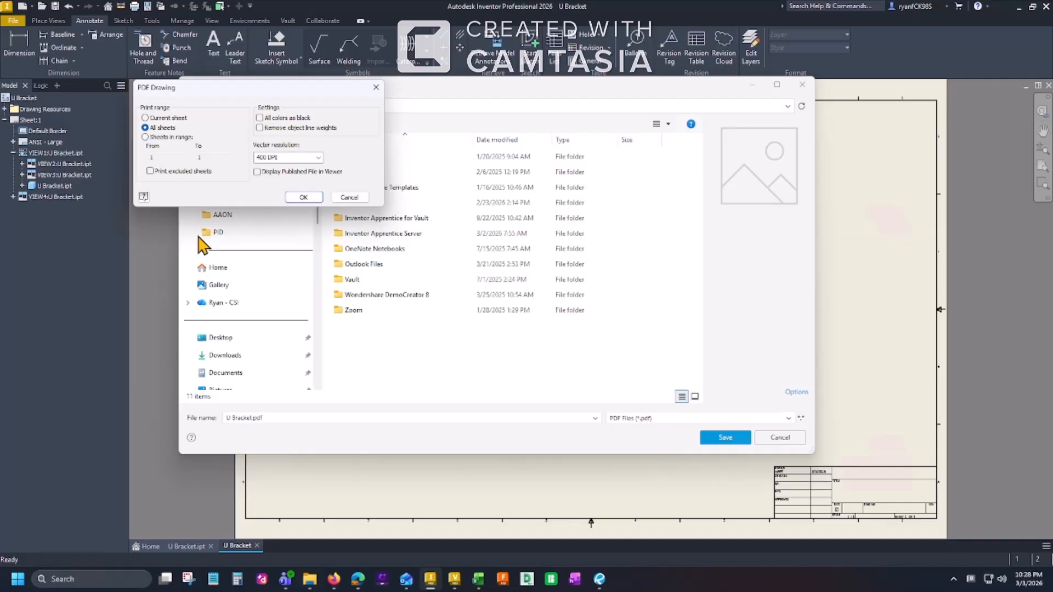
pyautogui.click(304, 196)
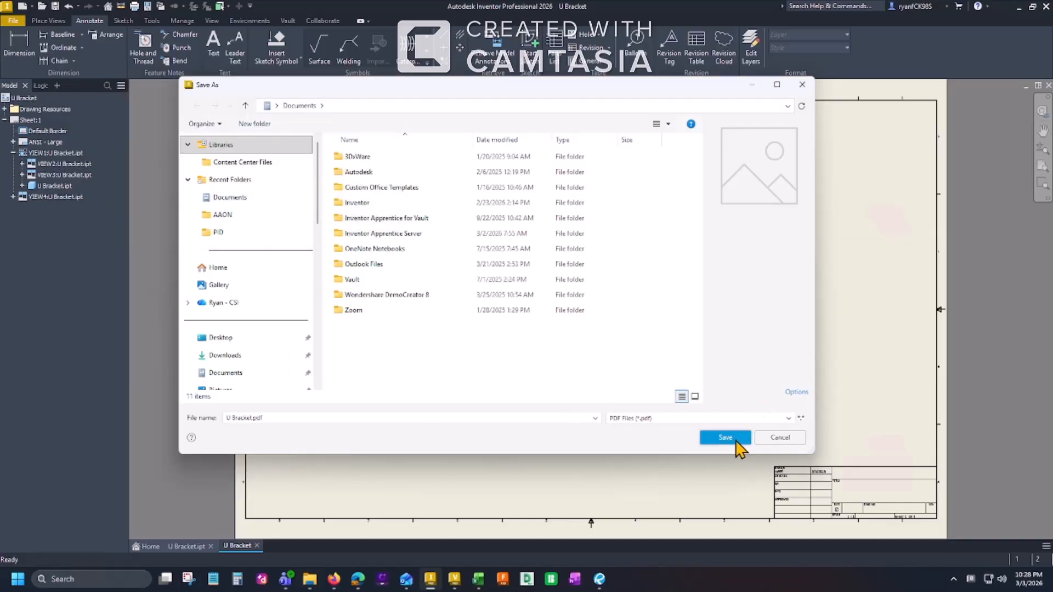
pyautogui.click(779, 437)
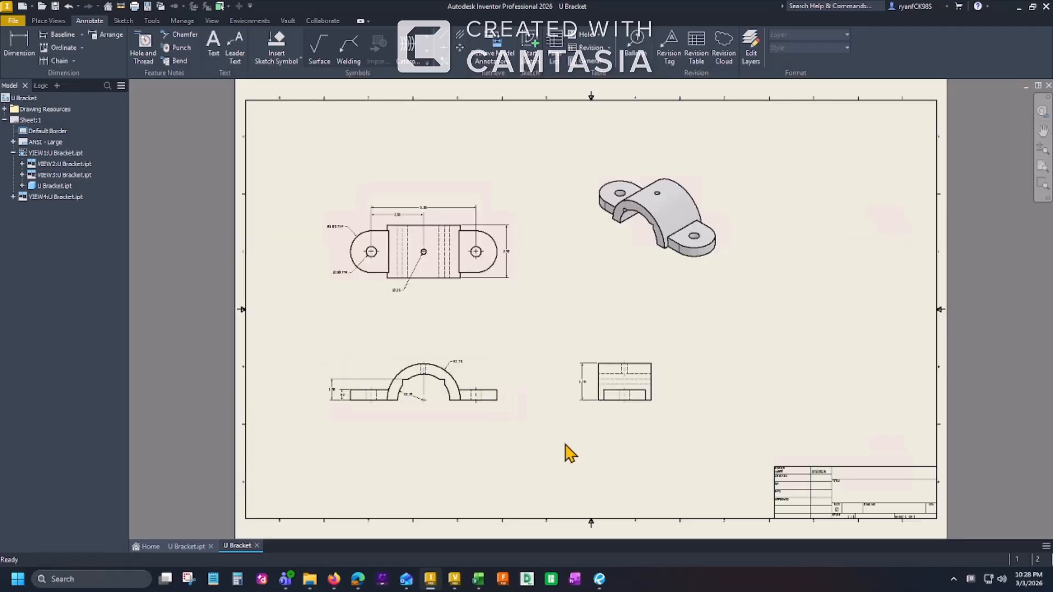
# - Switch to the U Bracket.ipt part and add a 3D radius dimension annotation to the arch's outer front edge
pyautogui.click(181, 547)
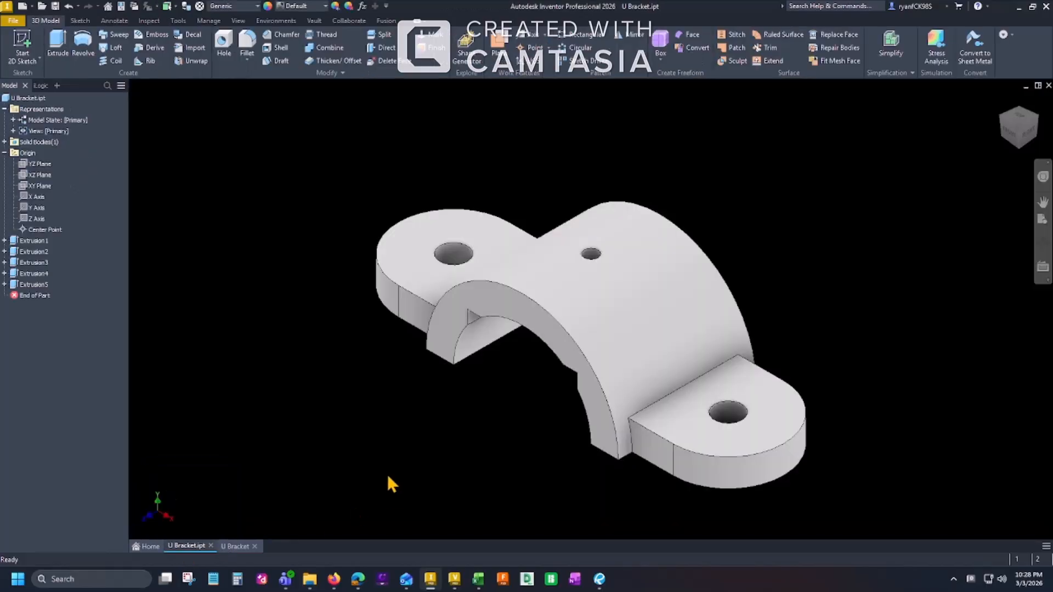
pyautogui.moveTo(429, 428); pyautogui.dragTo(386, 400, button='middle')
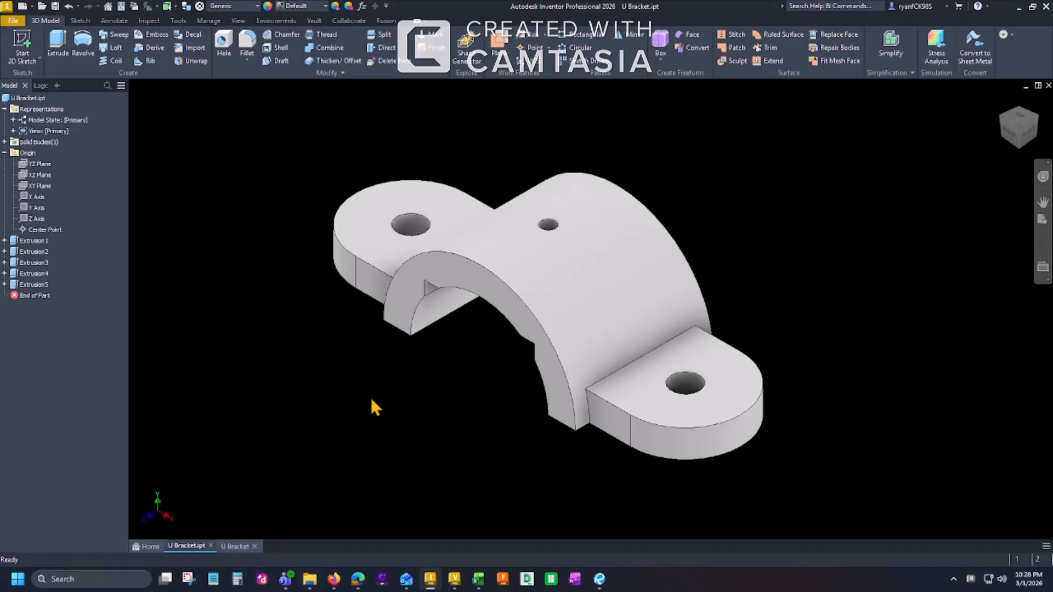
pyautogui.click(113, 20)
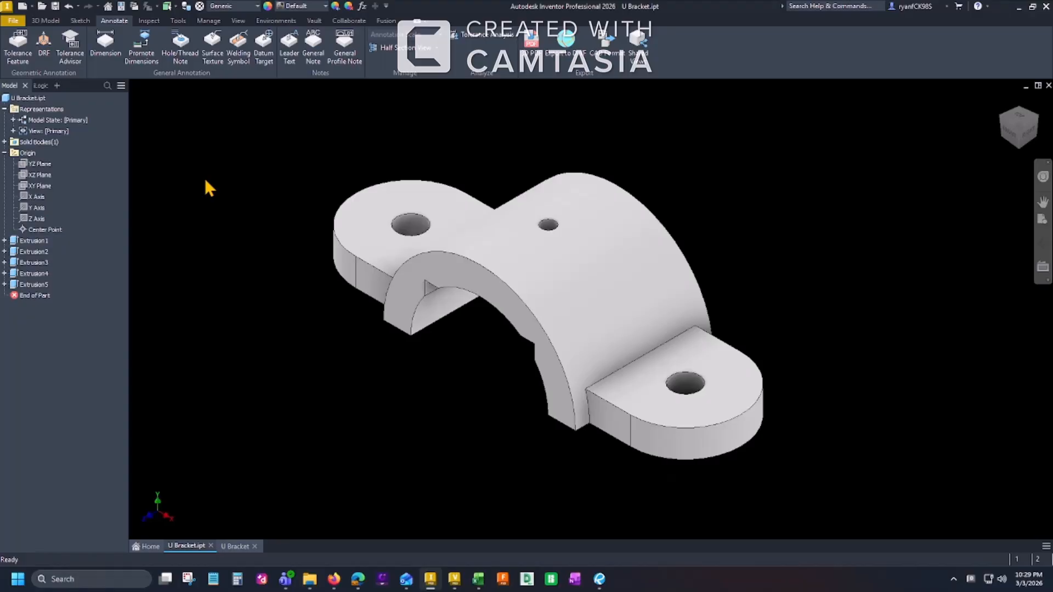
pyautogui.click(105, 44)
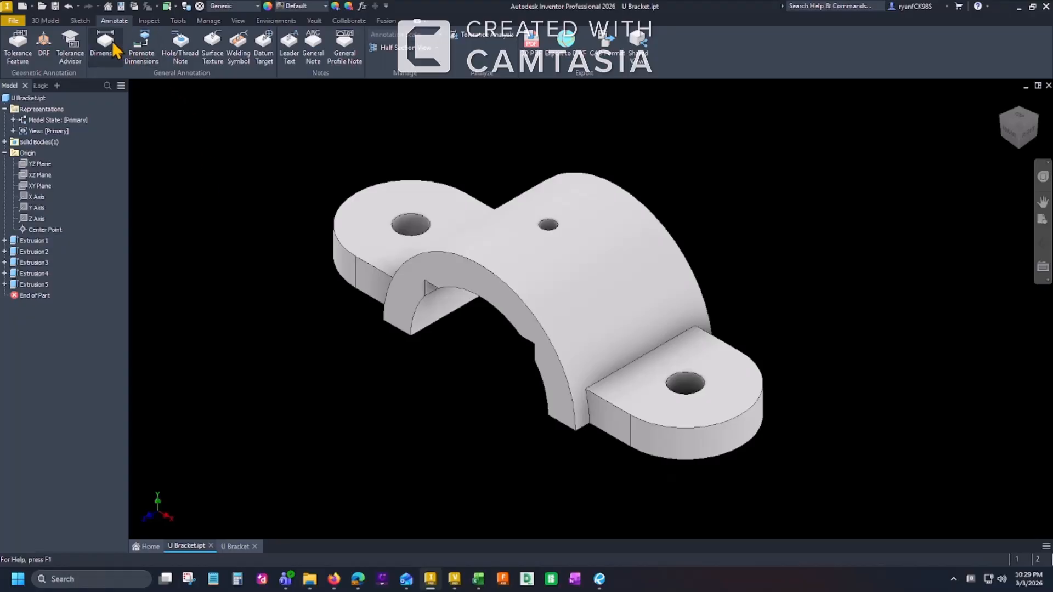
pyautogui.click(520, 299)
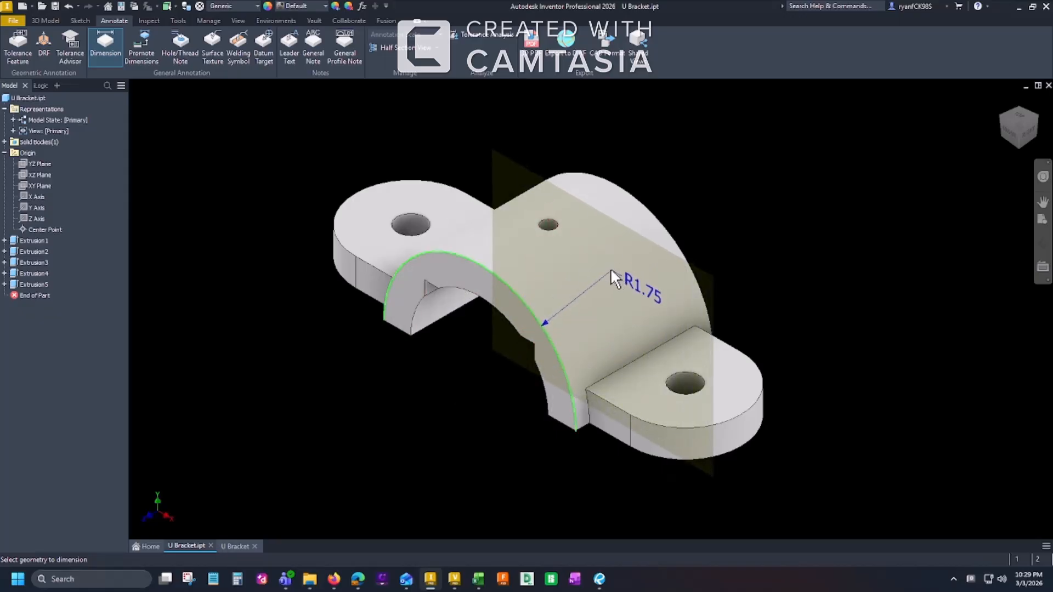
pyautogui.click(560, 279)
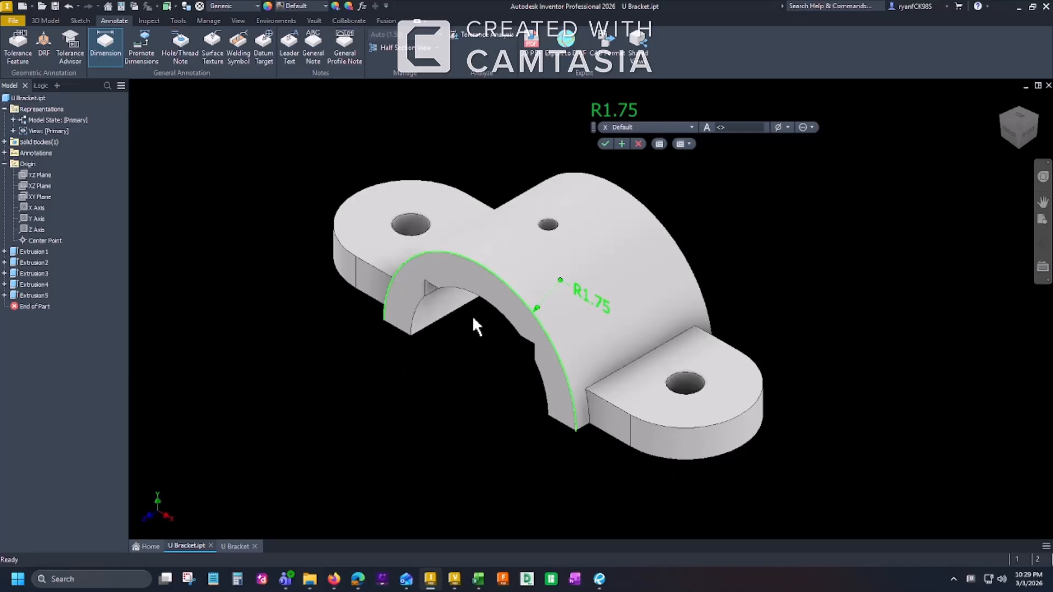
pyautogui.click(620, 145)
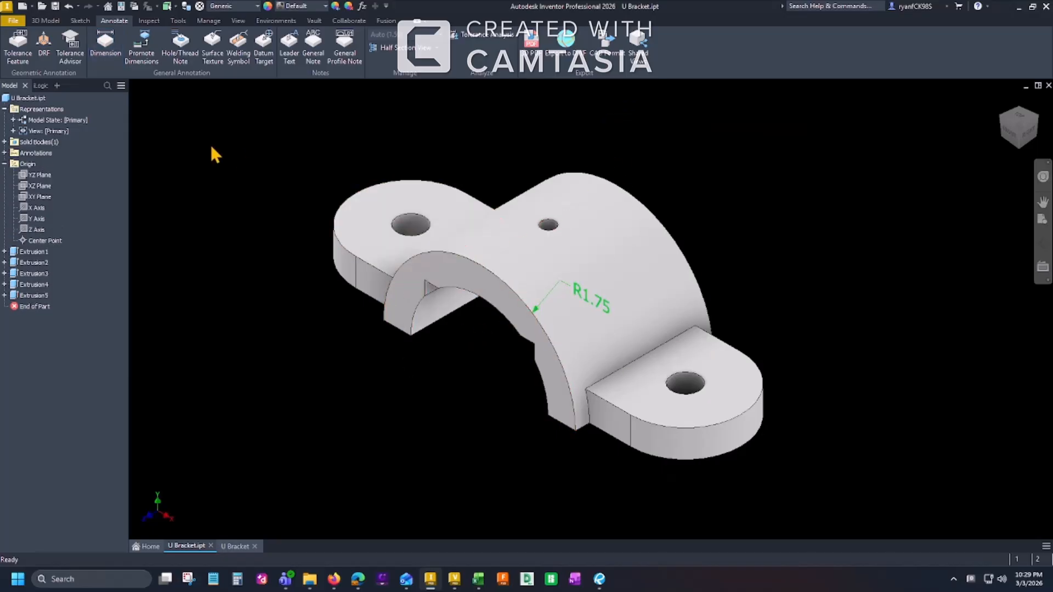
# - Add a 3D diameter dimension to the left flange's hole, placing its text outside the flange
pyautogui.click(105, 47)
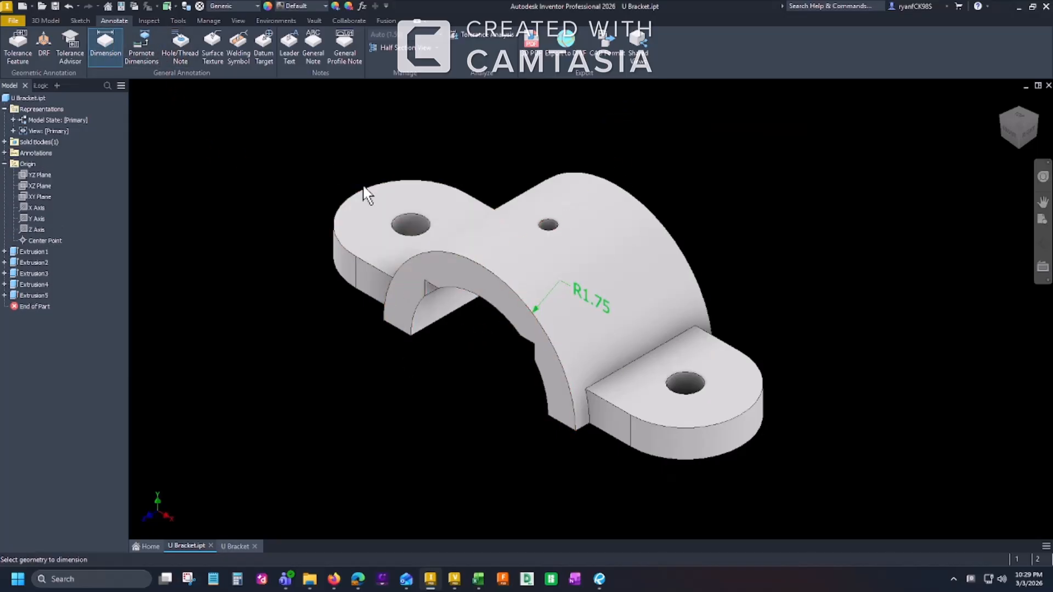
pyautogui.click(400, 215)
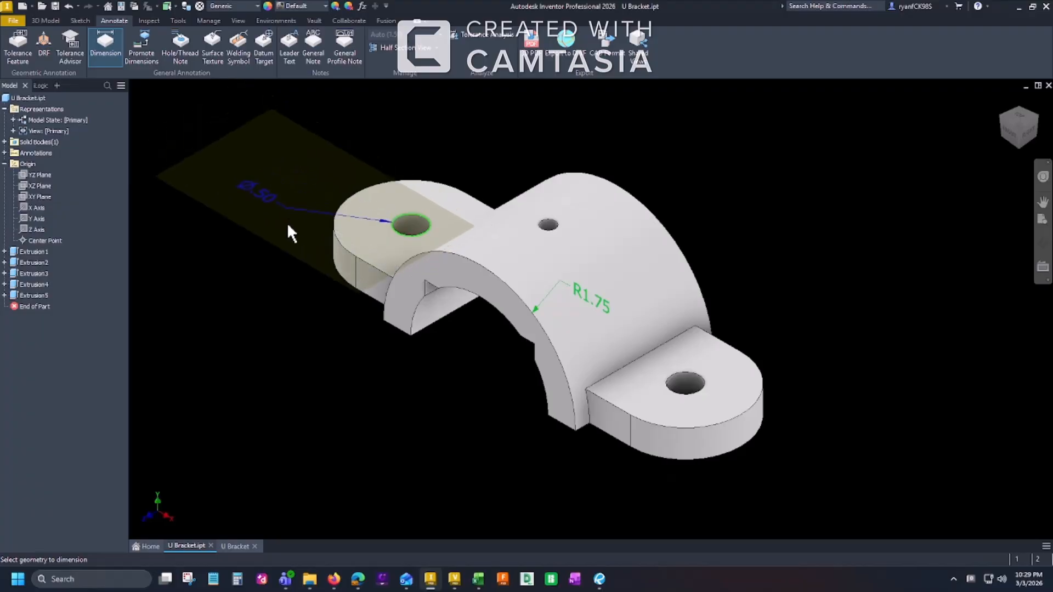
pyautogui.click(296, 252)
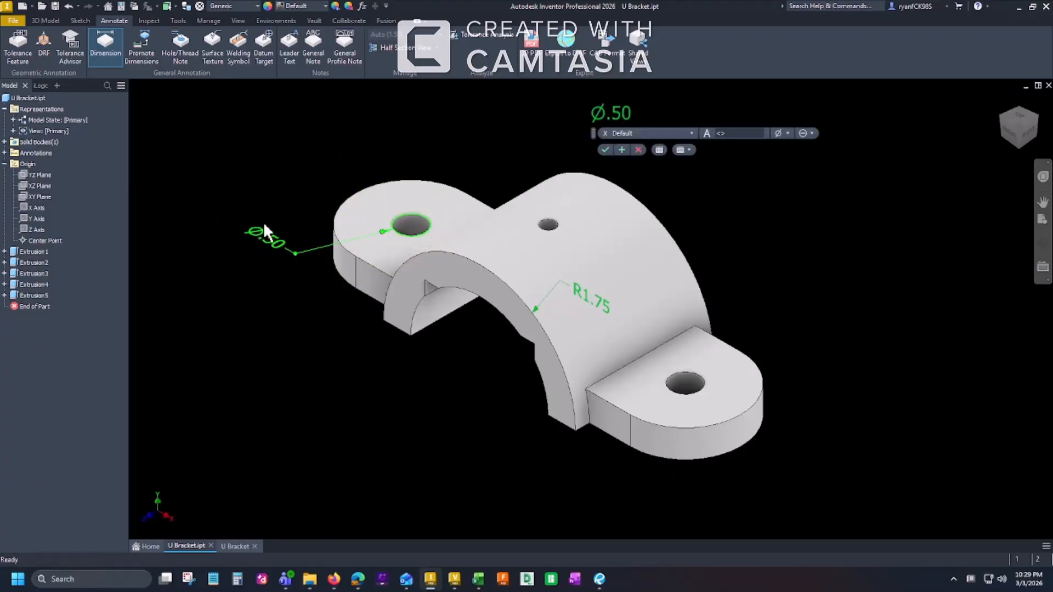
pyautogui.click(605, 150)
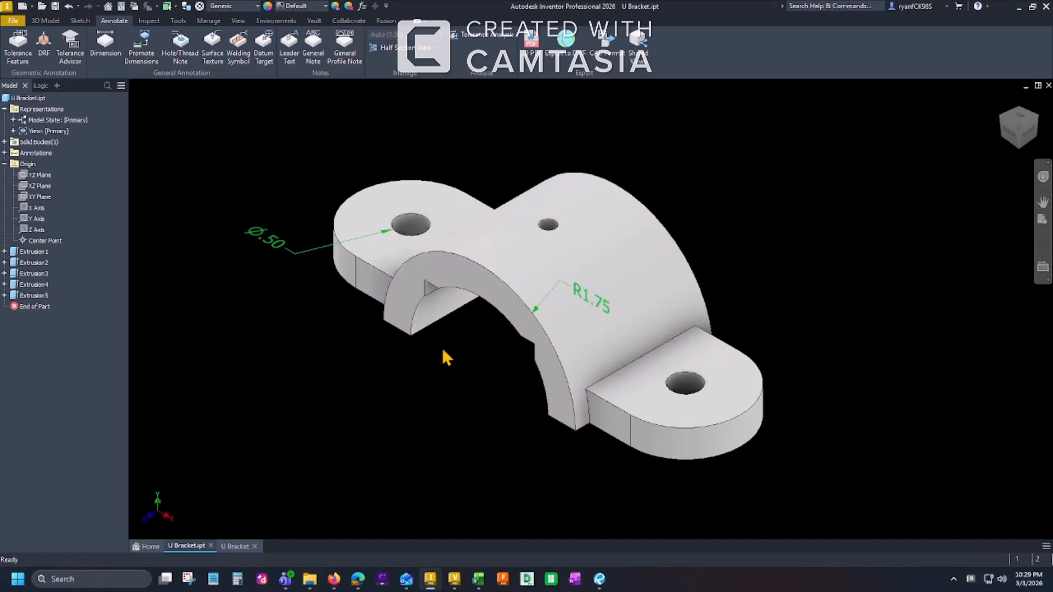
# - Add a 3D dimension between the centers of the two flange holes, placing it above the arch
pyautogui.moveTo(404, 360)
pyautogui.keyDown('shift'); pyautogui.mouseDown(button='middle')
pyautogui.moveTo(466, 345)
pyautogui.moveTo(490, 384)
pyautogui.moveTo(485, 461)
pyautogui.moveTo(480, 378)
pyautogui.moveTo(458, 324)
pyautogui.moveTo(400, 318)
pyautogui.moveTo(335, 357)
pyautogui.moveTo(411, 315)
pyautogui.moveTo(526, 323)
pyautogui.mouseUp(button='middle'); pyautogui.keyUp('shift')
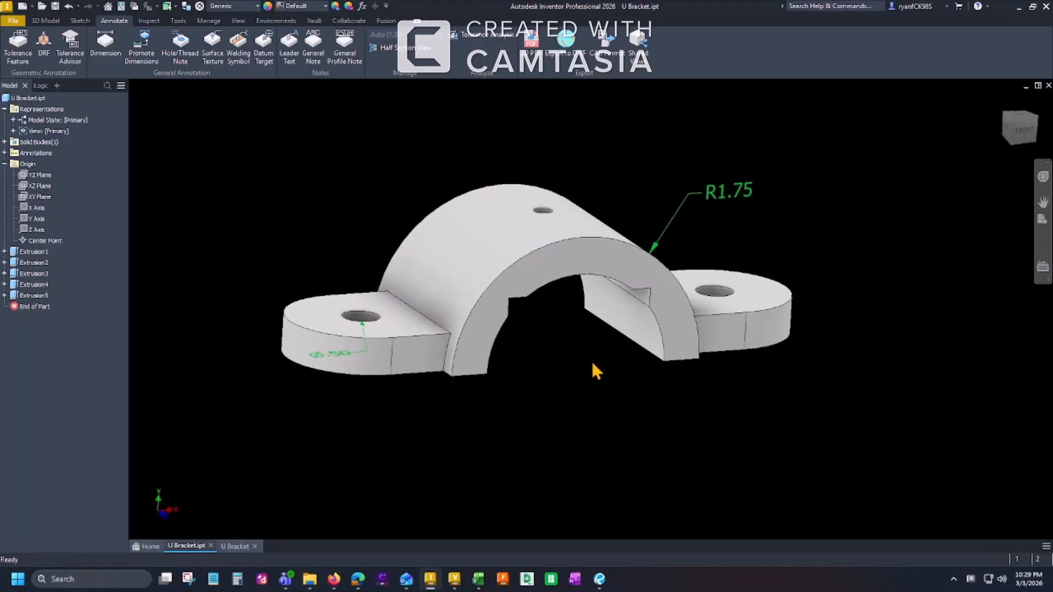
pyautogui.keyDown('shift'); pyautogui.moveTo(597, 396); pyautogui.dragTo(538, 421, button='middle'); pyautogui.keyUp('shift')
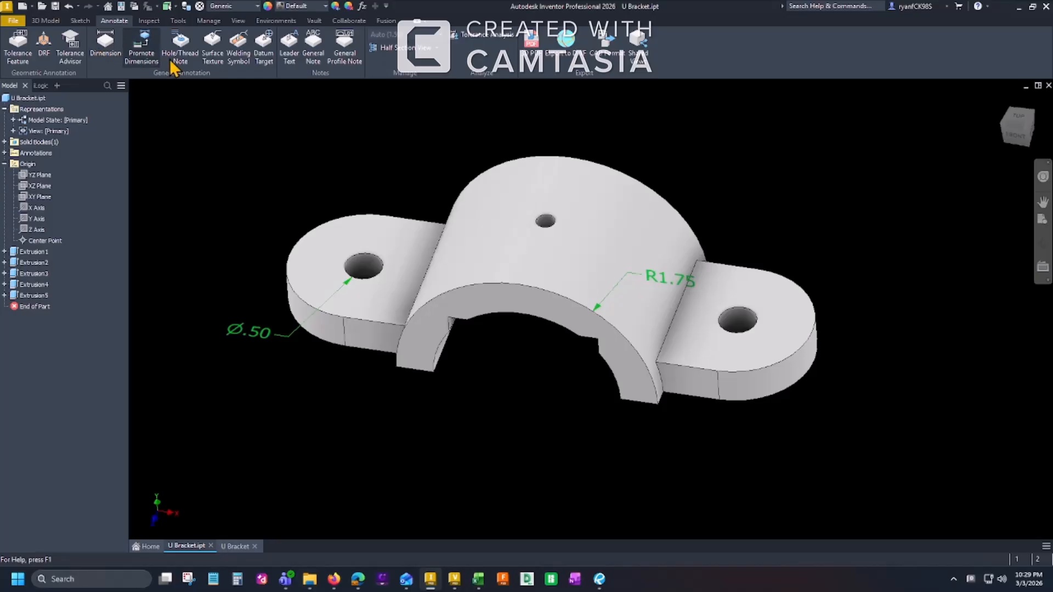
pyautogui.click(116, 47)
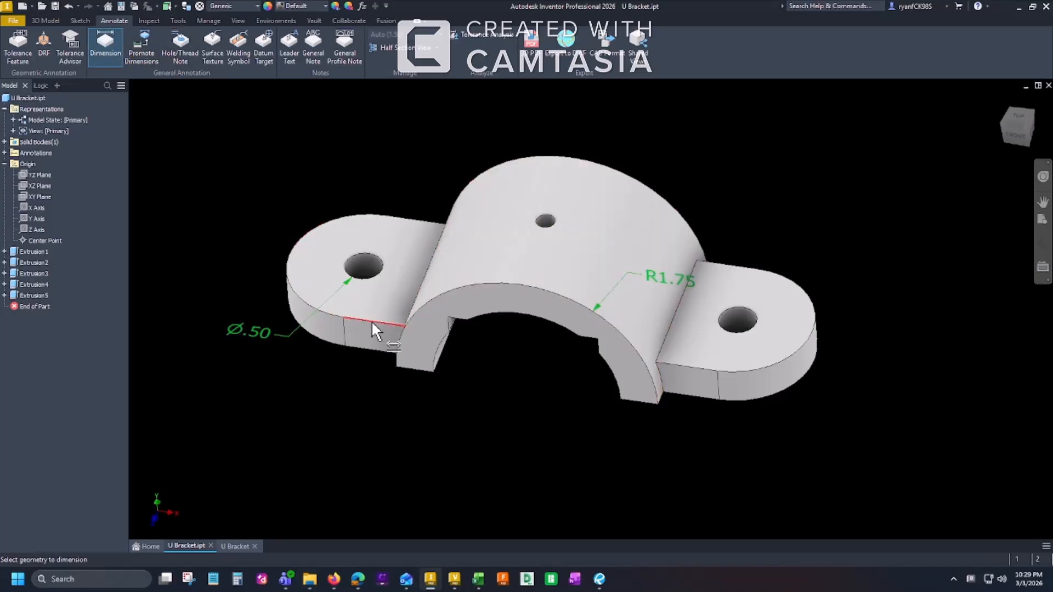
pyautogui.click(374, 278)
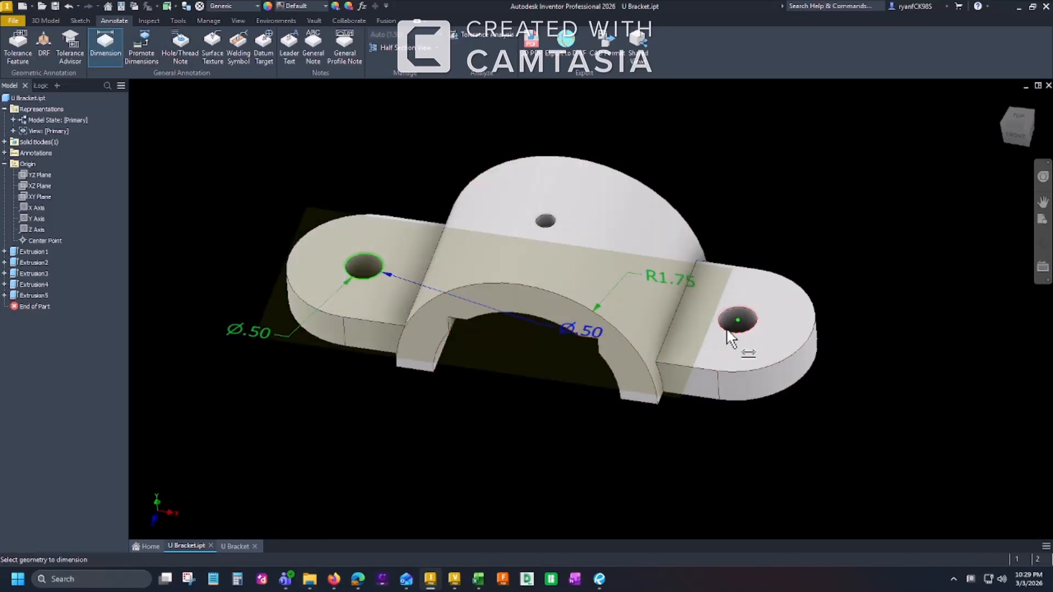
pyautogui.click(733, 327)
pyautogui.click(745, 163)
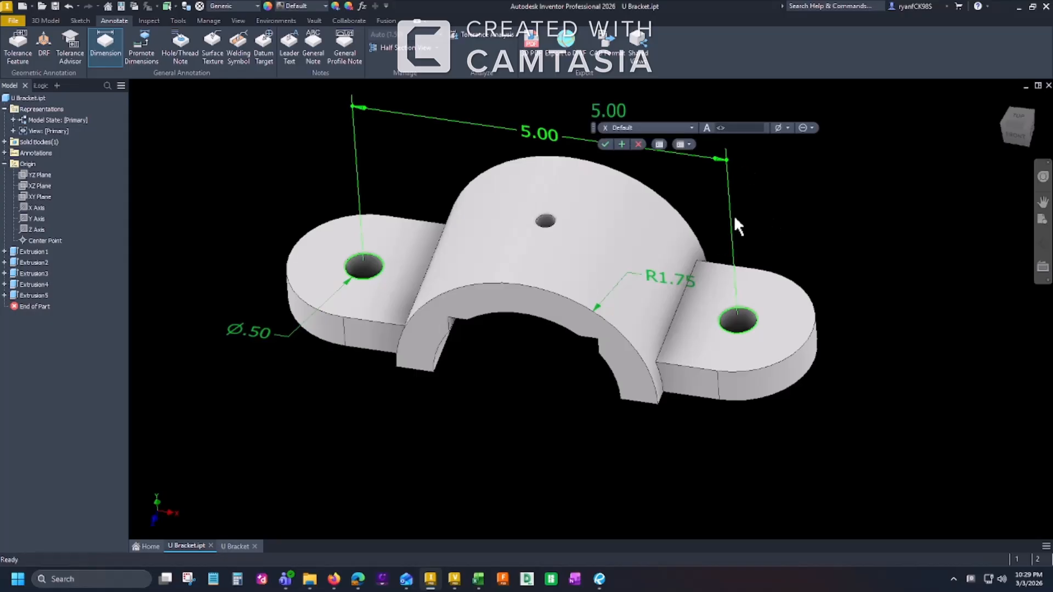
pyautogui.click(605, 144)
# - Examine the annotated bracket from another angle and return the model to its home view
pyautogui.keyDown('shift'); pyautogui.moveTo(525, 225); pyautogui.dragTo(494, 269, button='middle'); pyautogui.keyUp('shift')
pyautogui.keyDown('shift'); pyautogui.moveTo(506, 382); pyautogui.dragTo(508, 382, button='middle'); pyautogui.keyUp('shift')
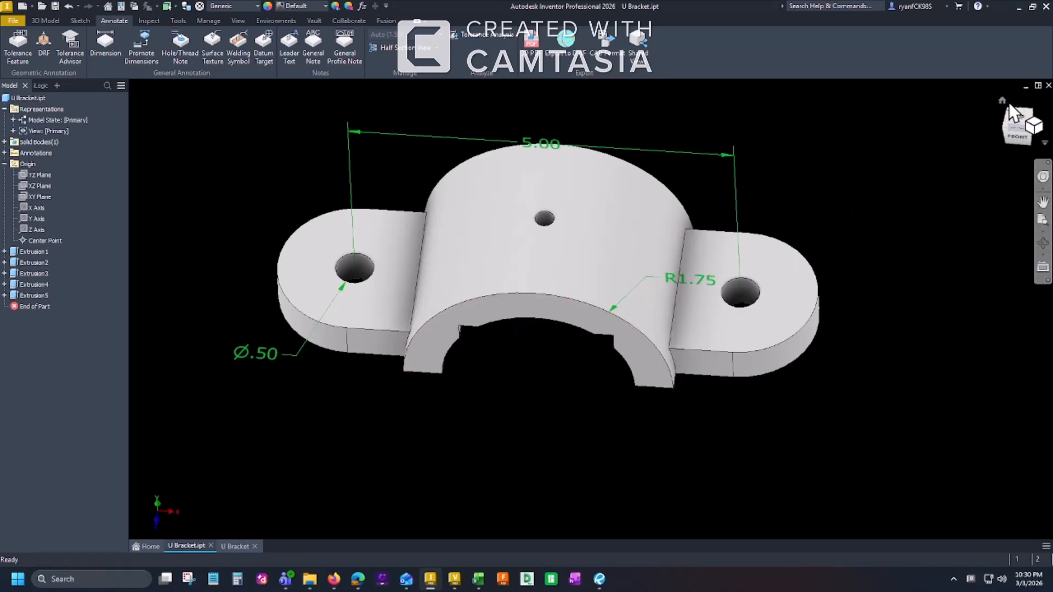
pyautogui.click(1002, 101)
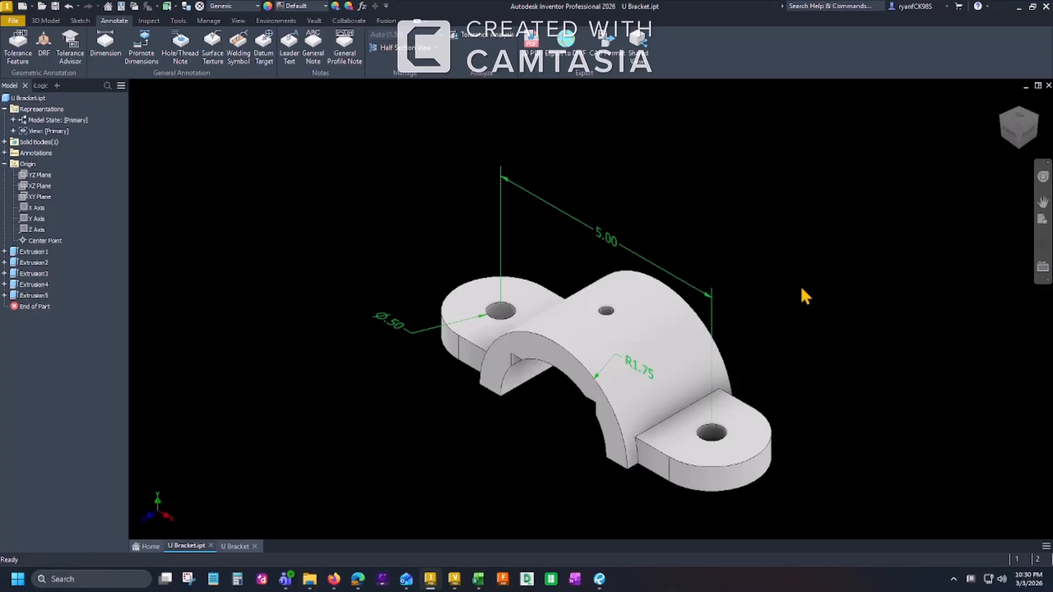